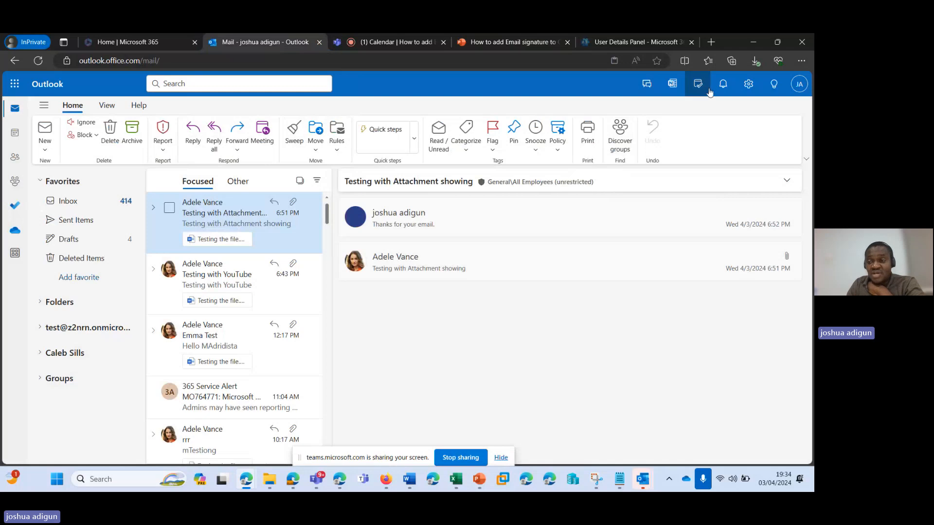
Step: Open the Compose and reply mail settings and delete the saved Microsoft Certified Trainer signature
click(747, 84)
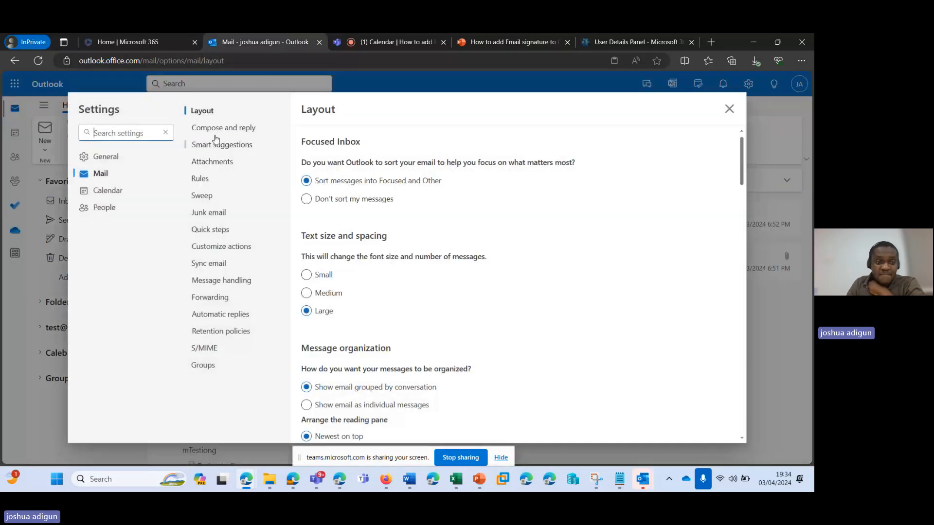
click(220, 127)
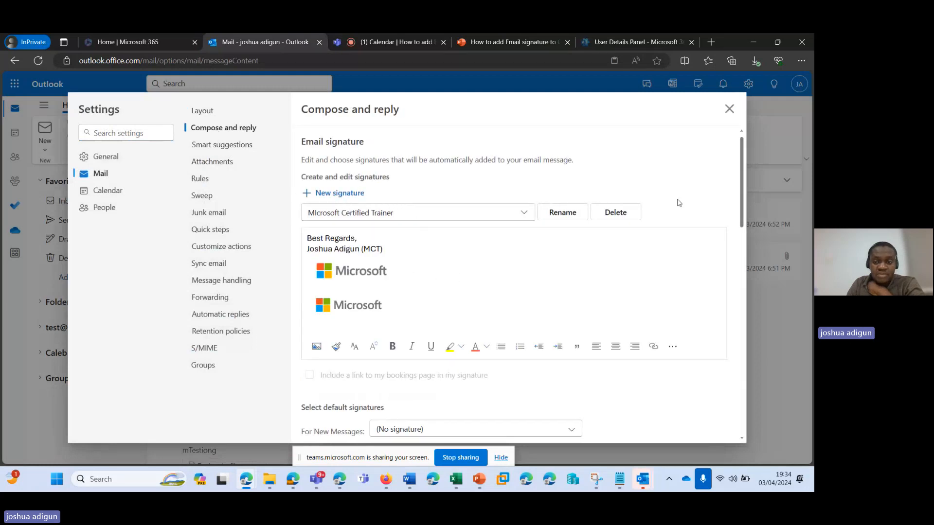
click(625, 214)
click(607, 214)
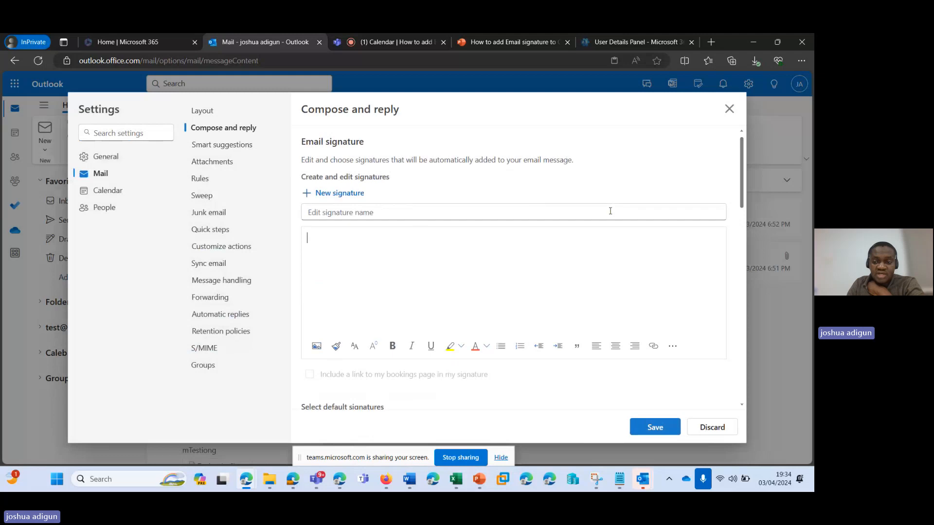
Step: Start a new email signature and name it Test1
click(352, 194)
text(Te)
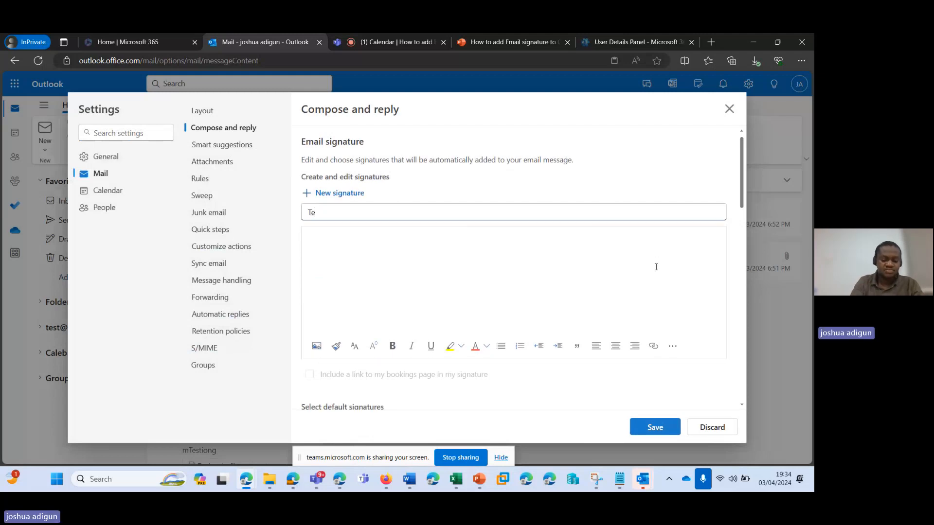
text(st1)
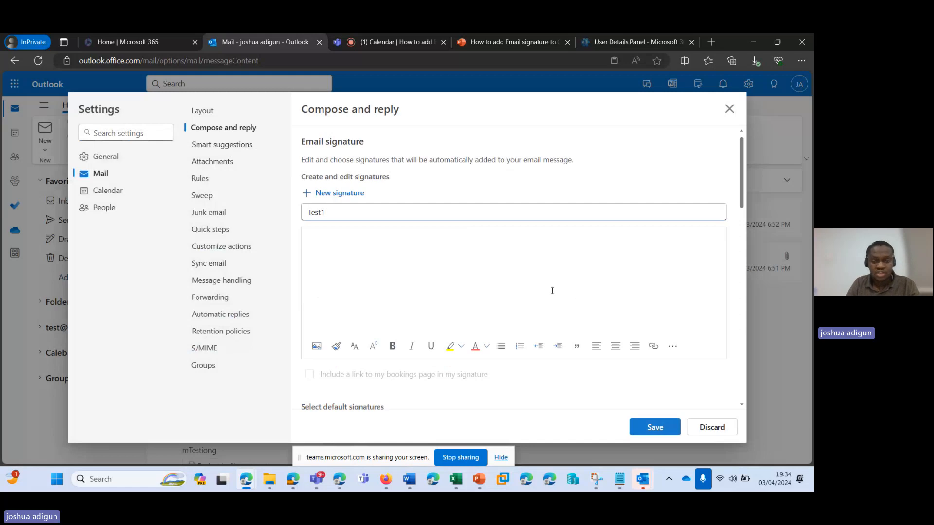
click(547, 286)
text(BR)
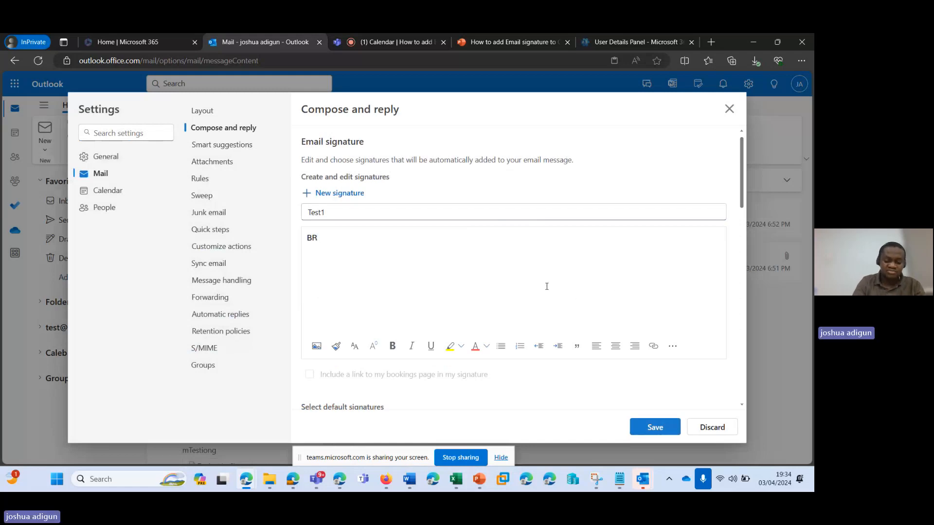
text(, A)
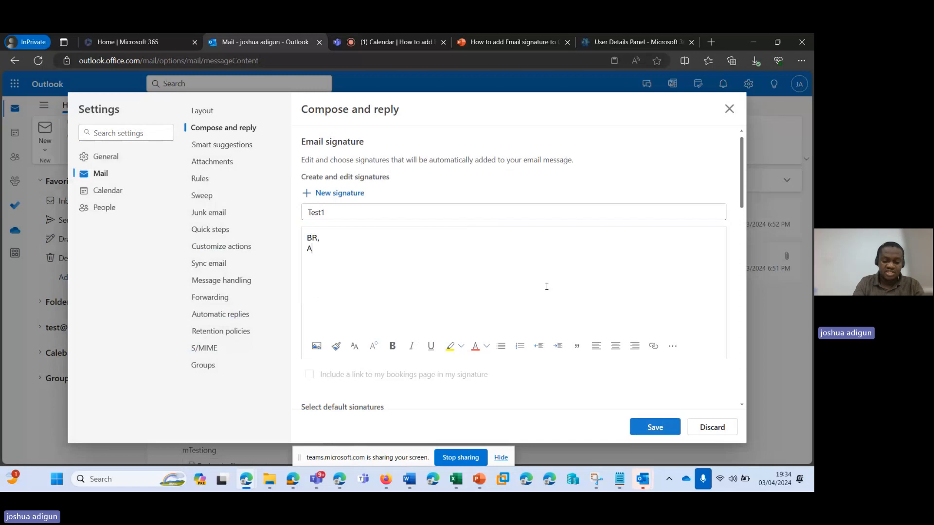
text(J (M)
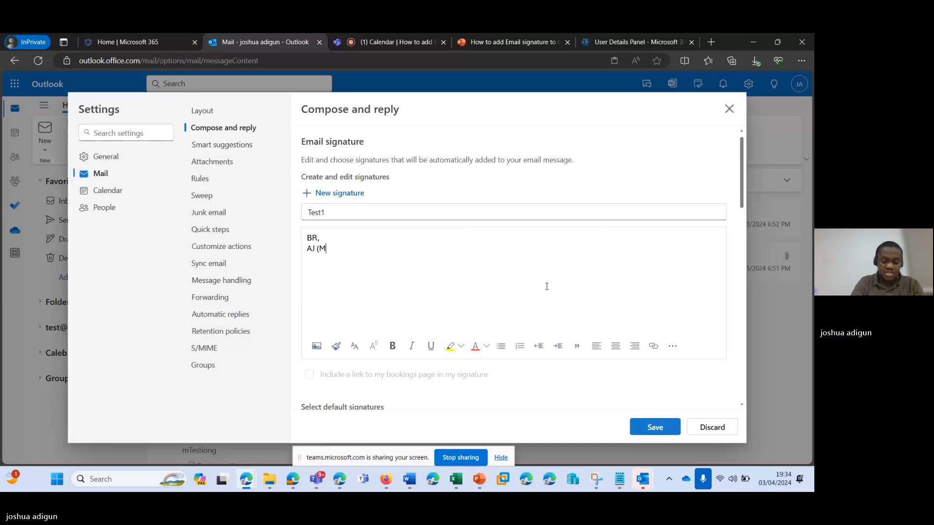
text(CT))
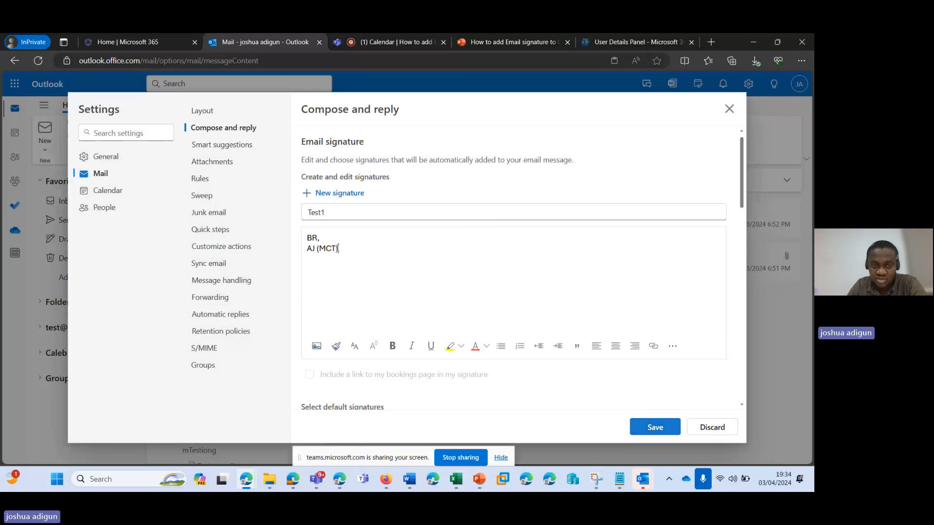
key(ctrl+a)
key(Delete)
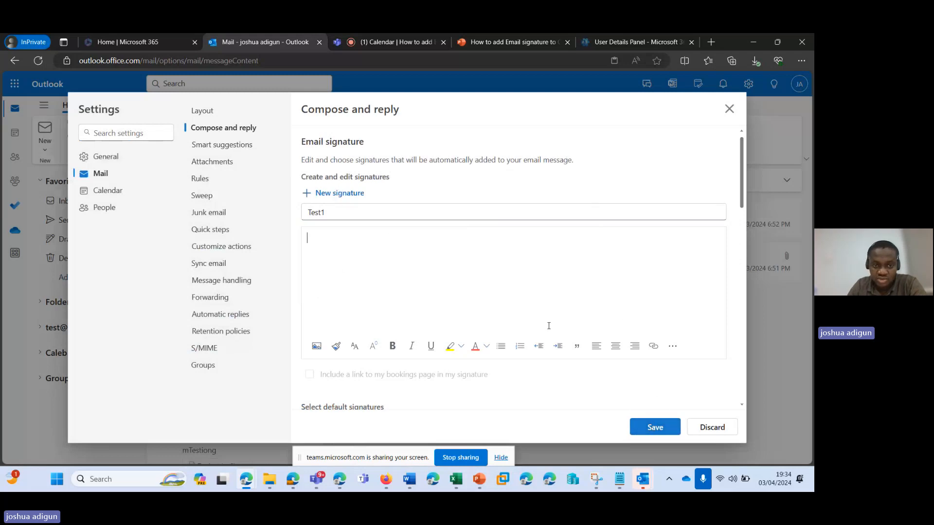
Step: Save the Test1 signature, fill its body with "BR," above the sender's initials and "(MCT)", and select that text
click(653, 427)
click(380, 273)
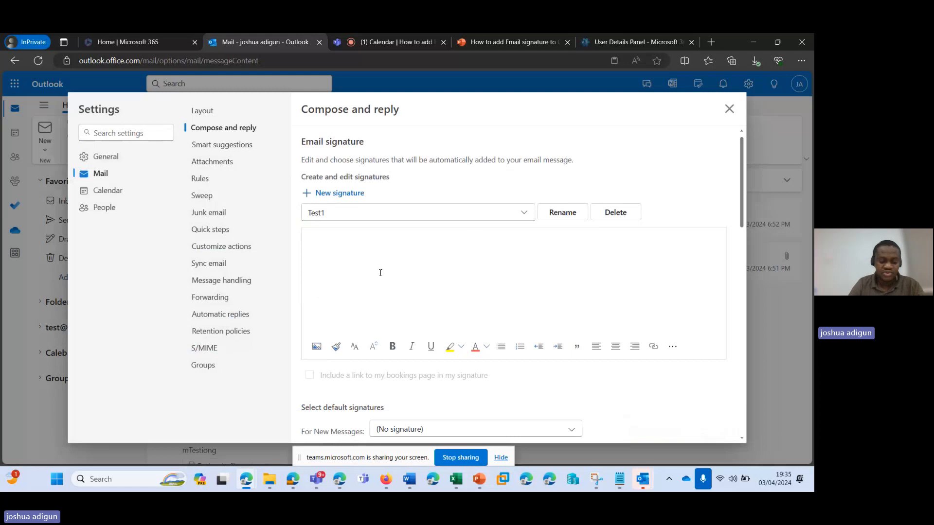
text(BR, AJ (MCT))
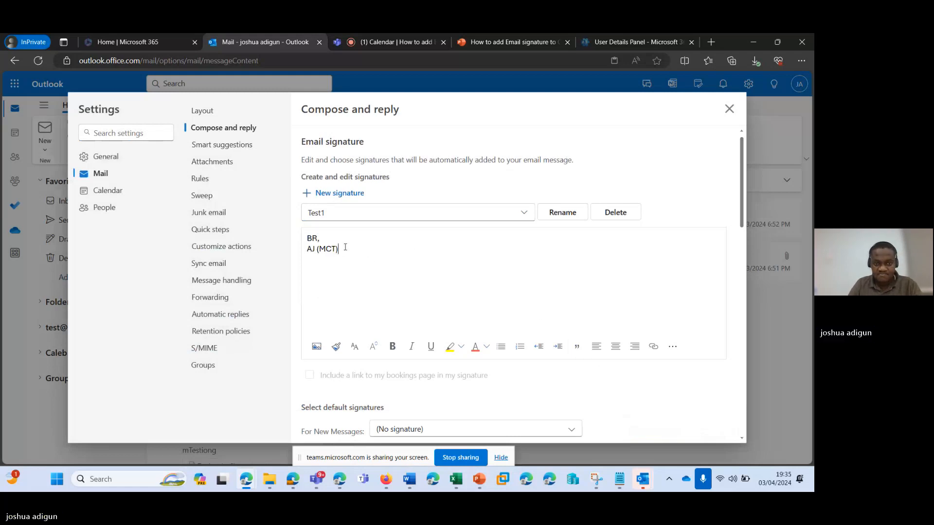
drag(340, 249, 300, 241)
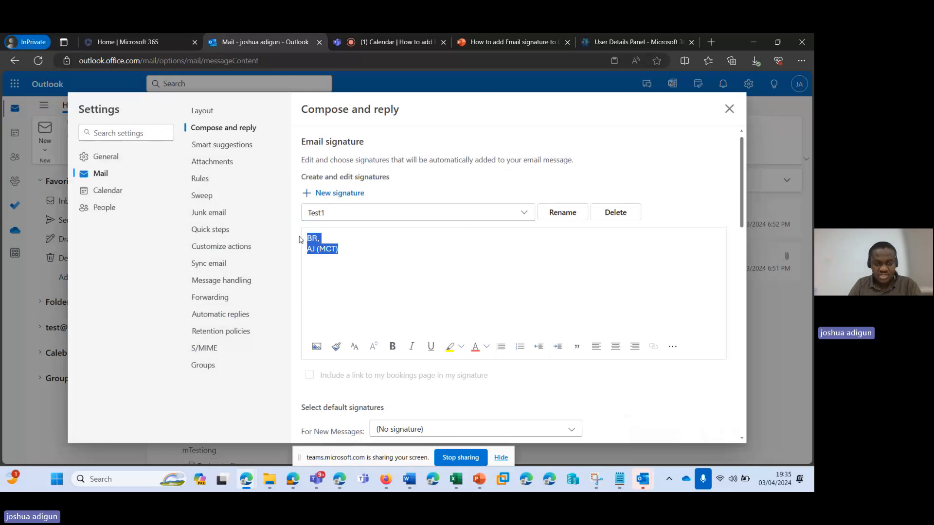
Step: Start another new signature and make its name field ready for entry
scroll(680, 359, down, 3)
scroll(480, 260, up, 2)
scroll(479, 260, up, 1)
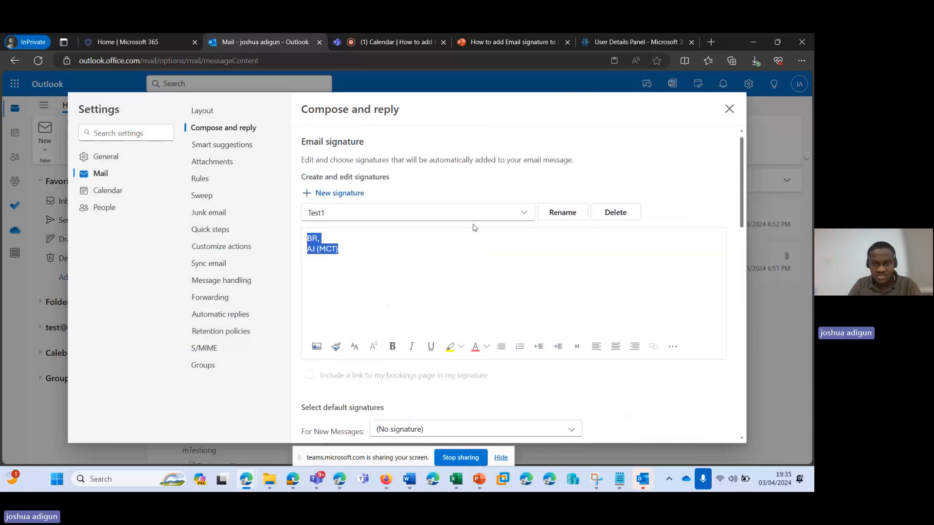
click(359, 200)
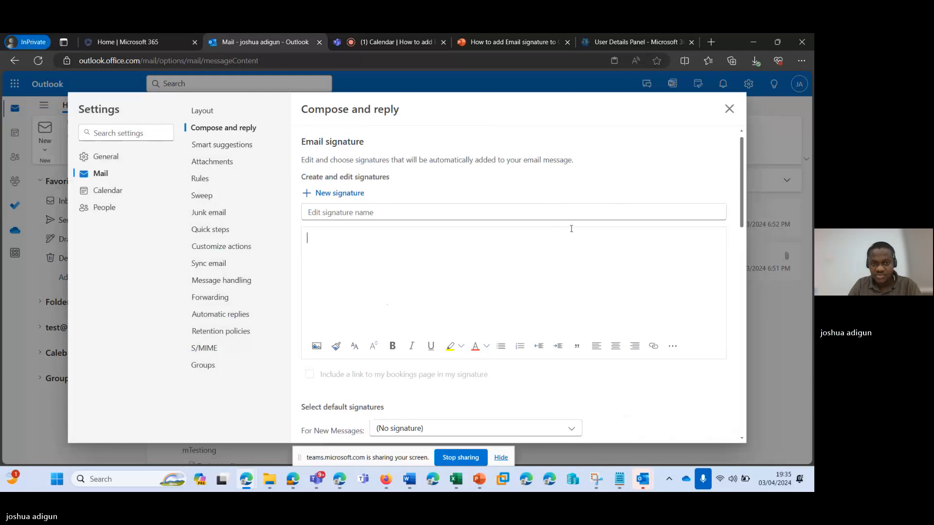
scroll(425, 252, down, 1)
scroll(425, 229, up, 1)
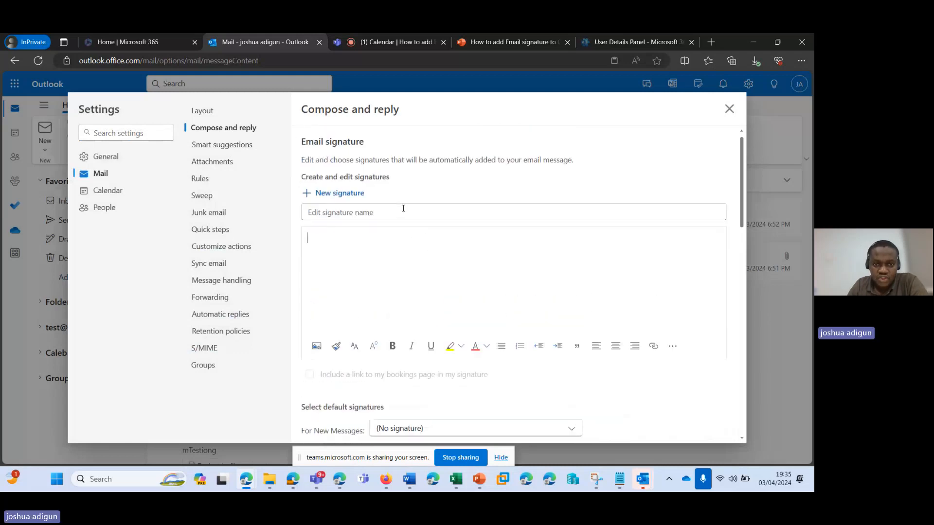
click(342, 210)
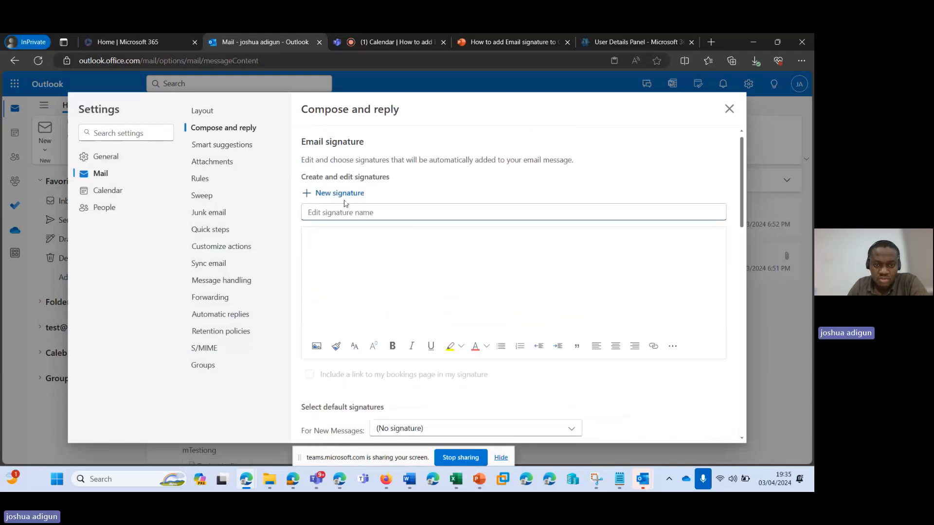
click(730, 108)
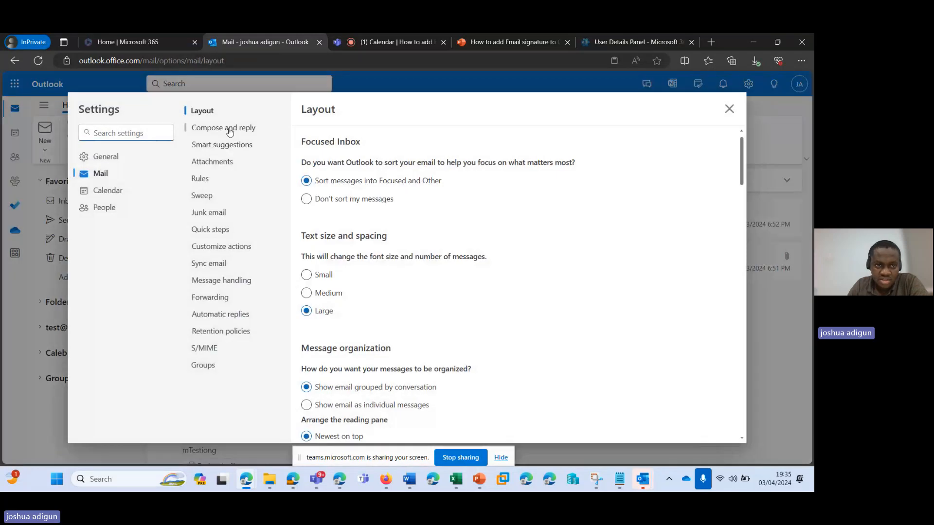
click(229, 129)
scroll(386, 232, down, 2)
scroll(384, 237, up, 3)
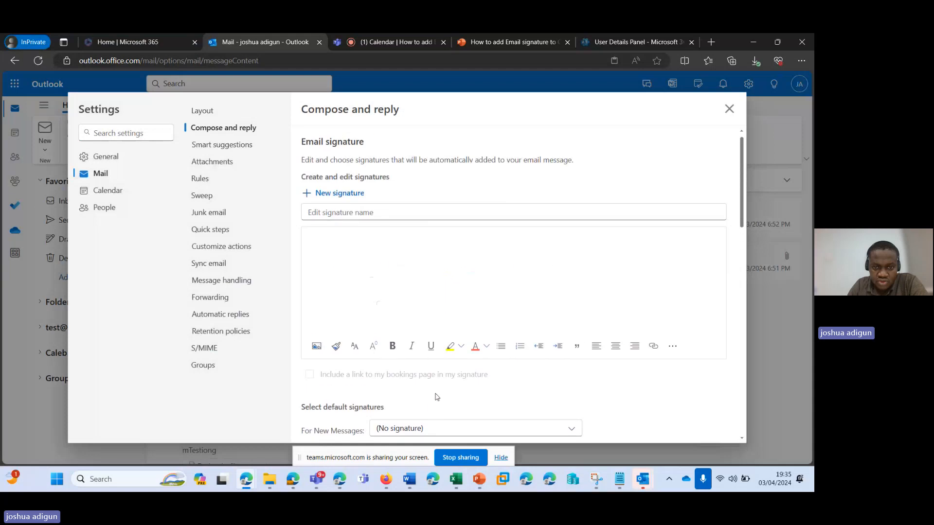
scroll(440, 385, down, 1)
scroll(423, 311, up, 1)
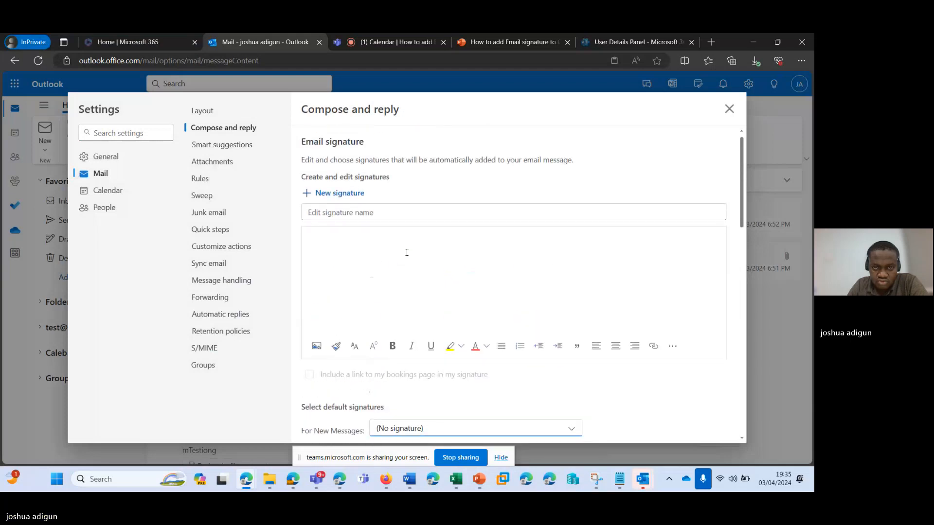
Step: Try to name the second signature Test1
click(402, 212)
text(Test1)
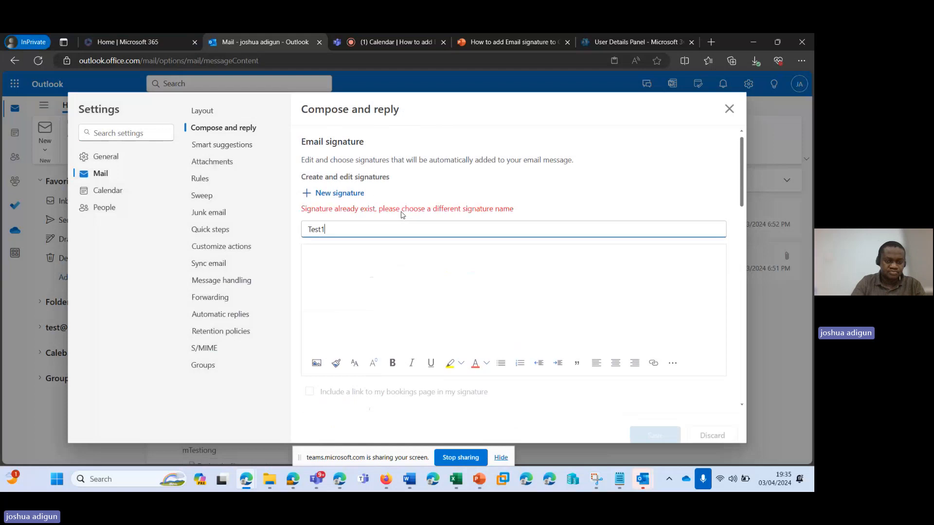
click(448, 260)
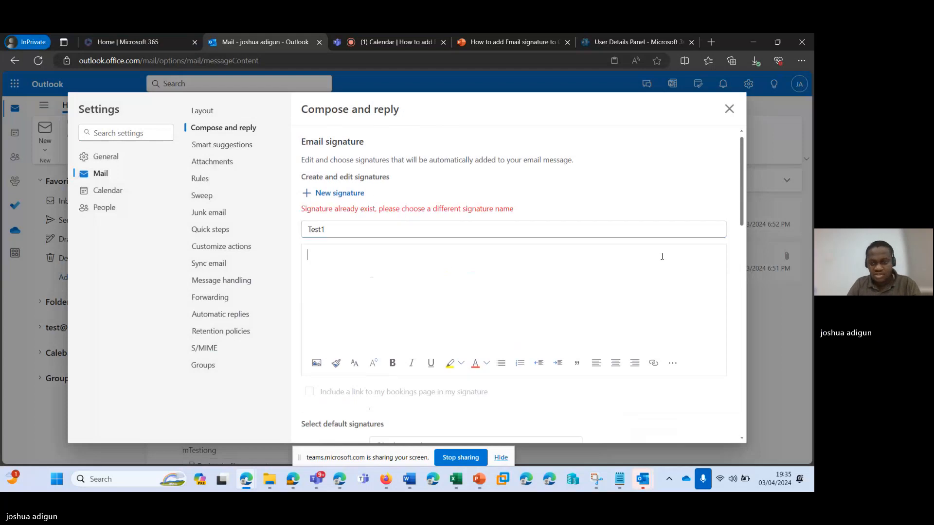
scroll(665, 254, down, 3)
scroll(665, 254, up, 3)
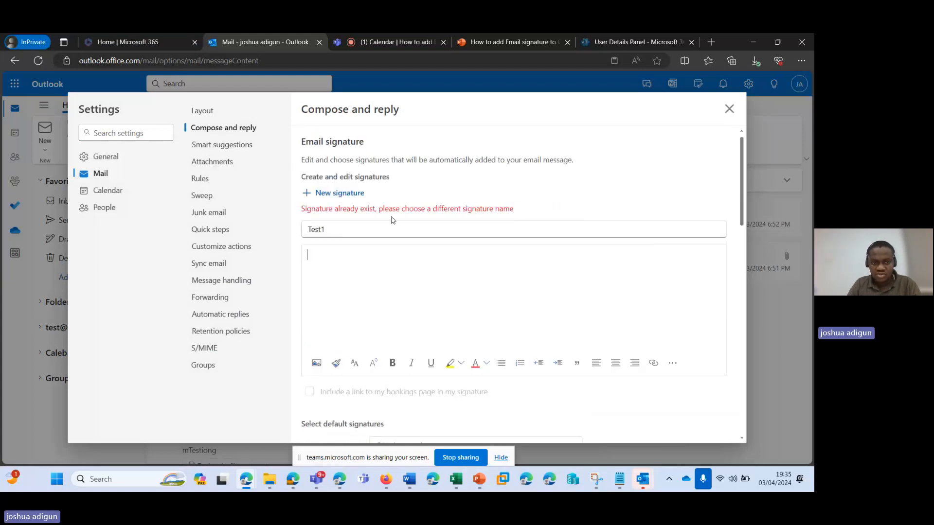
Step: Name the second signature Test2 and save it
click(337, 227)
key(BackSpace)
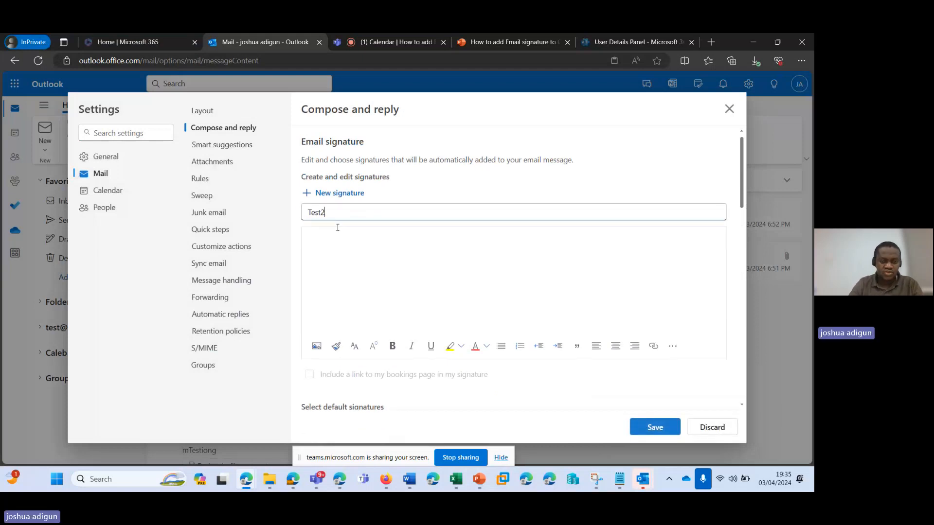
text(2)
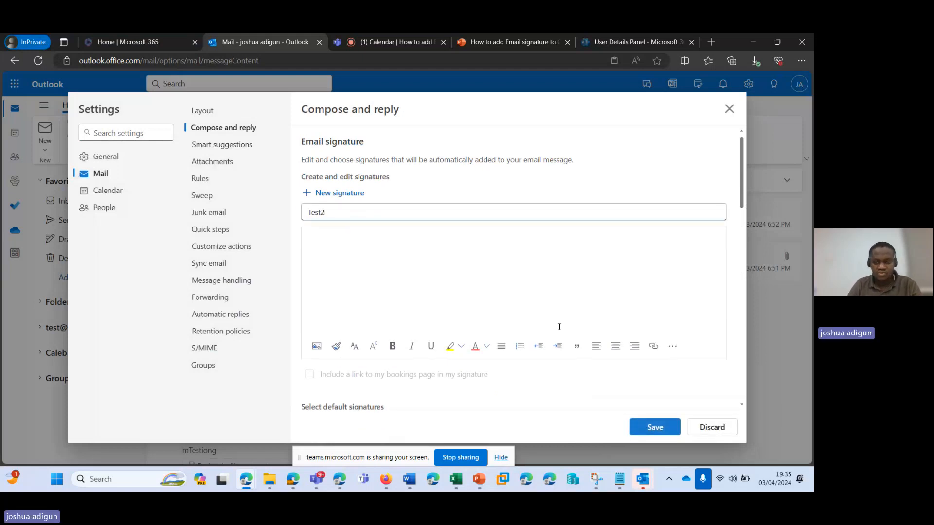
click(655, 428)
Step: Select the Test2 signature, give it the body "BR," above the sender's initials and "(MCT)", and save it
click(527, 217)
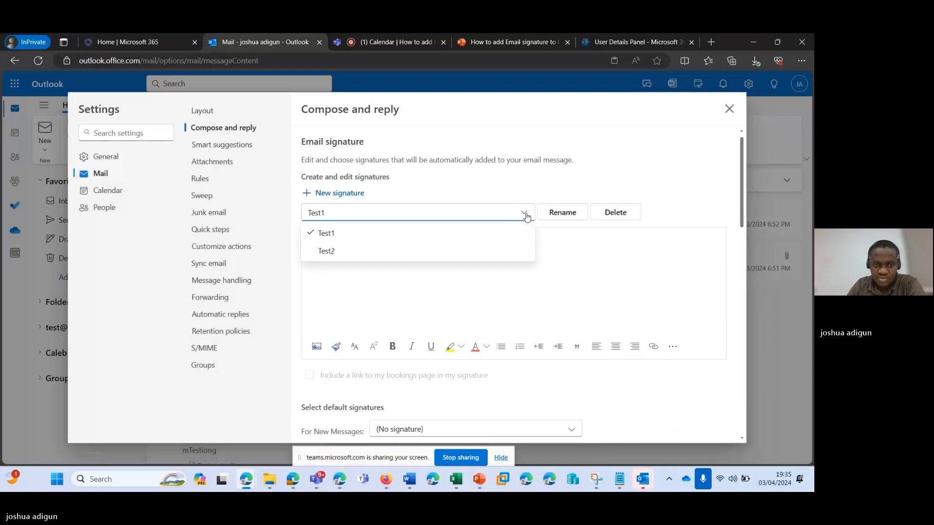
click(370, 251)
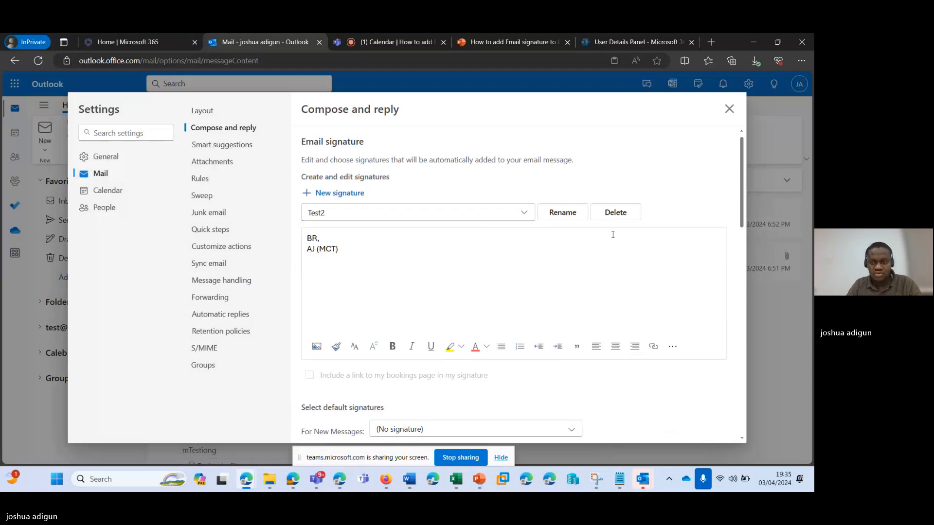
scroll(615, 233, down, 3)
scroll(621, 228, up, 3)
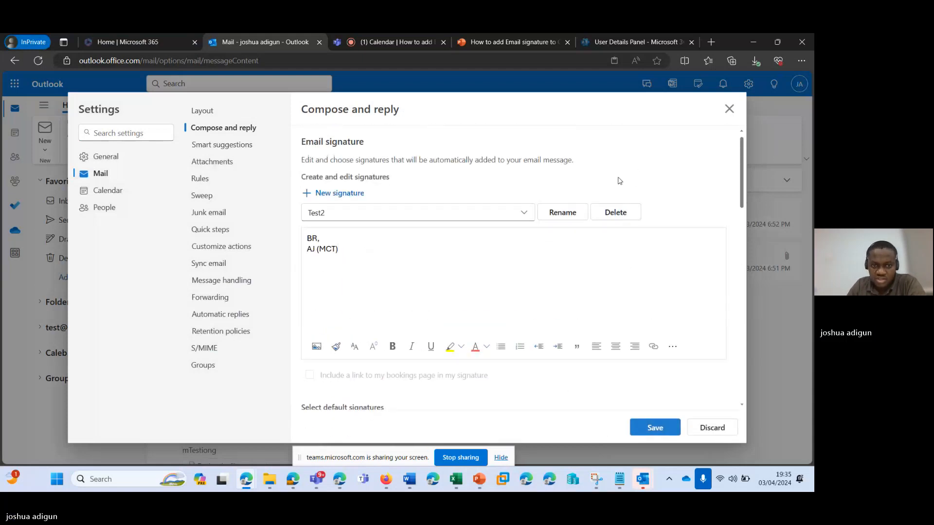
click(654, 427)
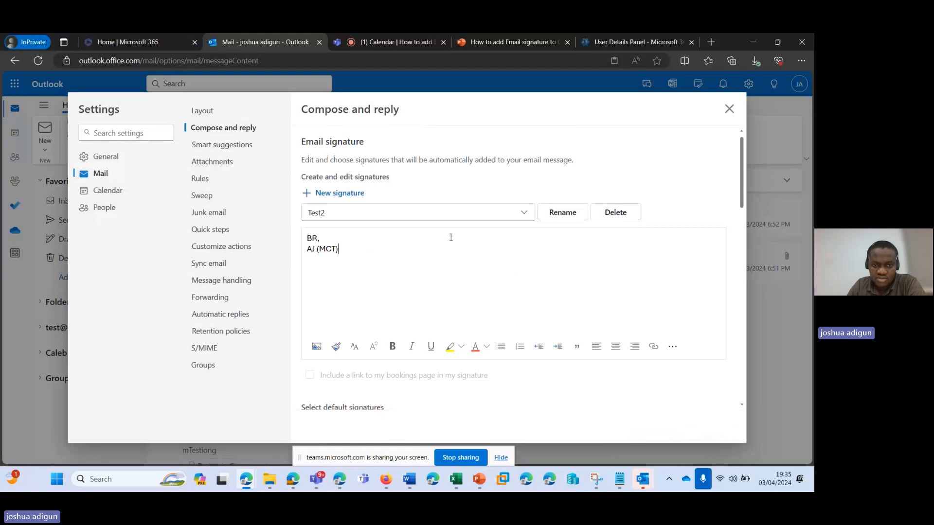
Step: Switch to the Test1 signature and place the text cursor at the end of its "(MCT)" line
click(472, 213)
click(406, 235)
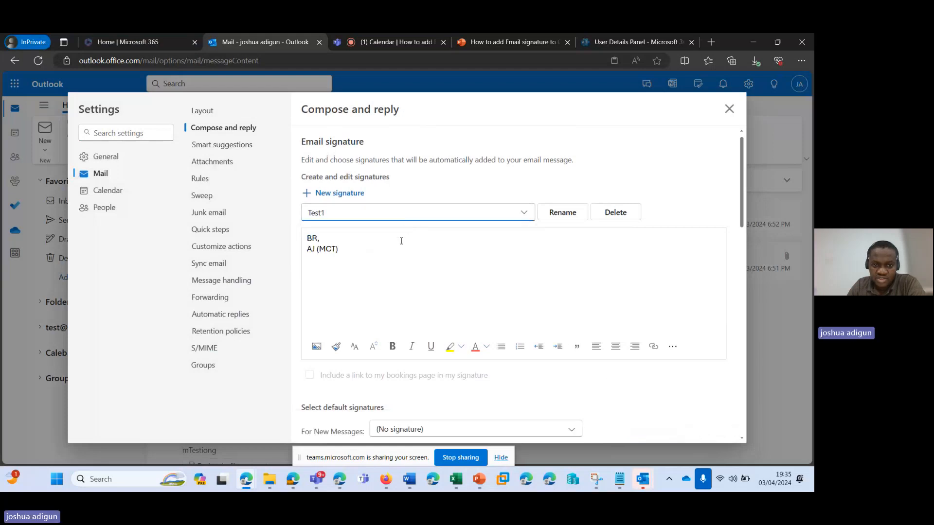
click(375, 249)
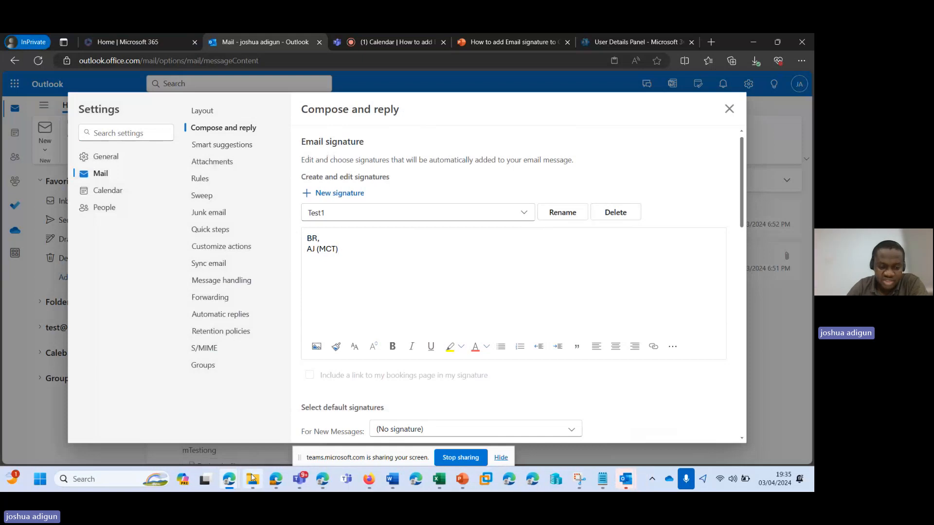
Step: Copy the MS JPG image from Downloads in File Explorer, then return to Outlook and add a new line to the Test1 signature
click(252, 479)
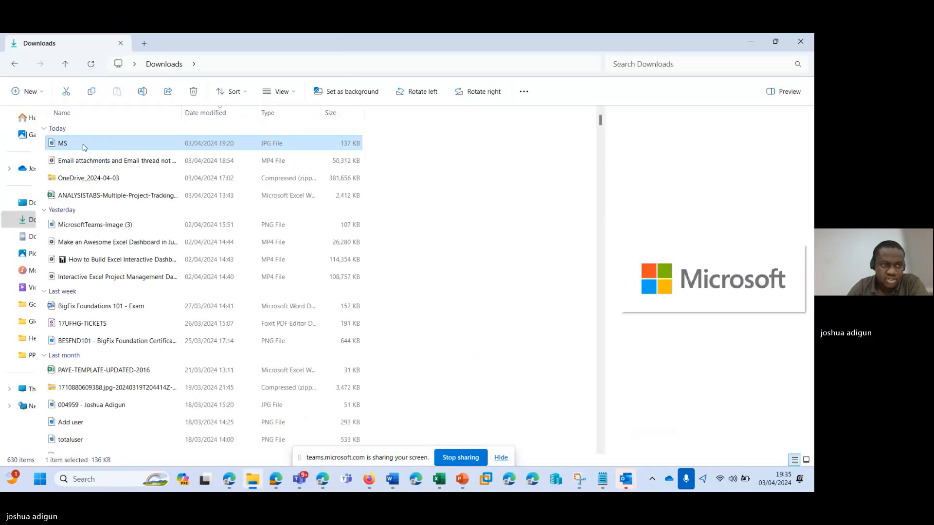
right_click(86, 147)
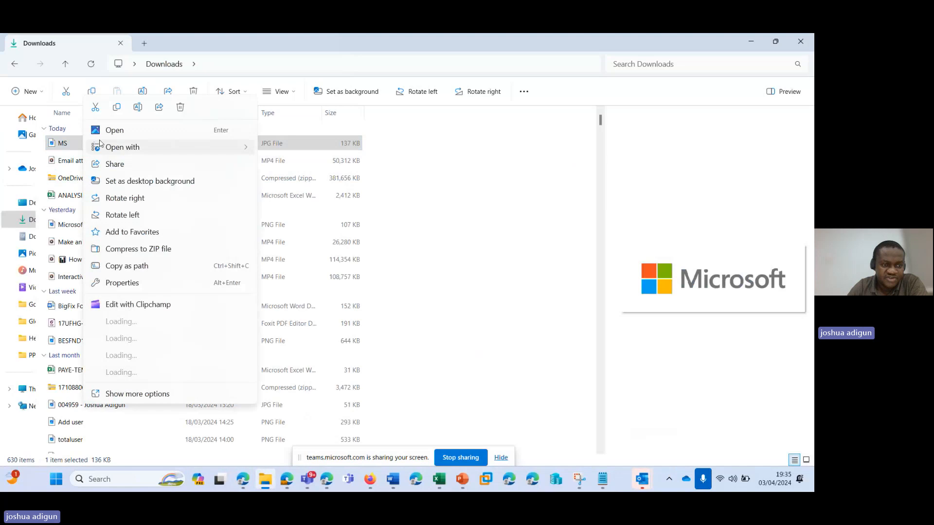
click(117, 107)
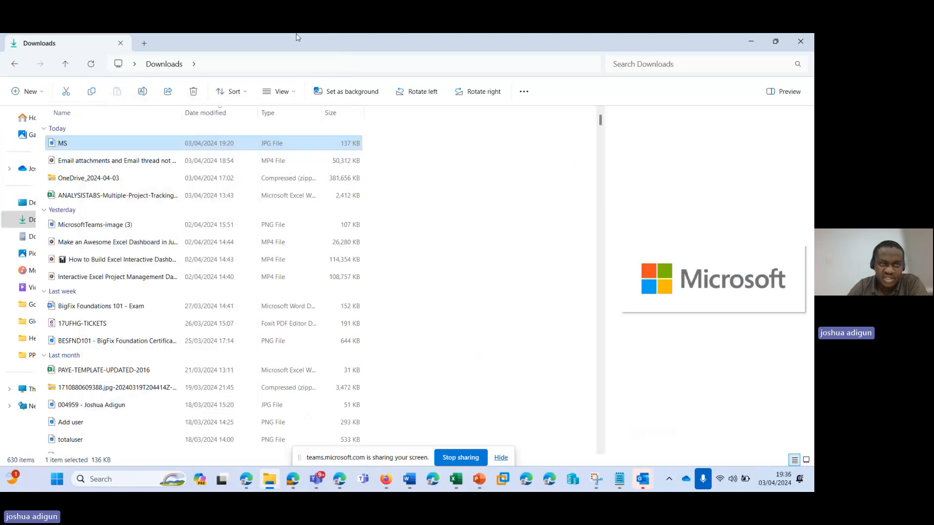
click(751, 41)
key(Return)
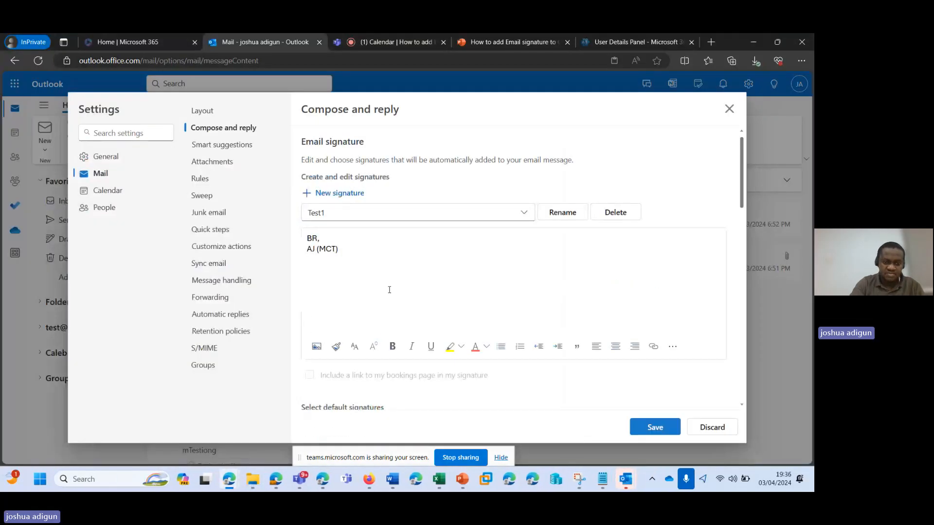
Step: Paste the copied Microsoft logo below the "(MCT)" line of the Test1 signature and shrink it to a small logo about as wide as two words
key(ctrl+v)
click(373, 287)
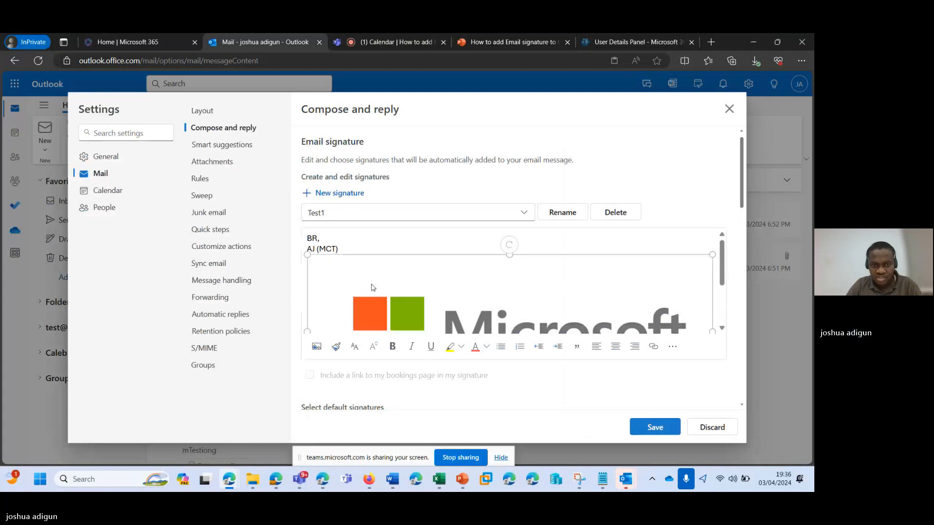
drag(712, 331, 389, 285)
click(429, 296)
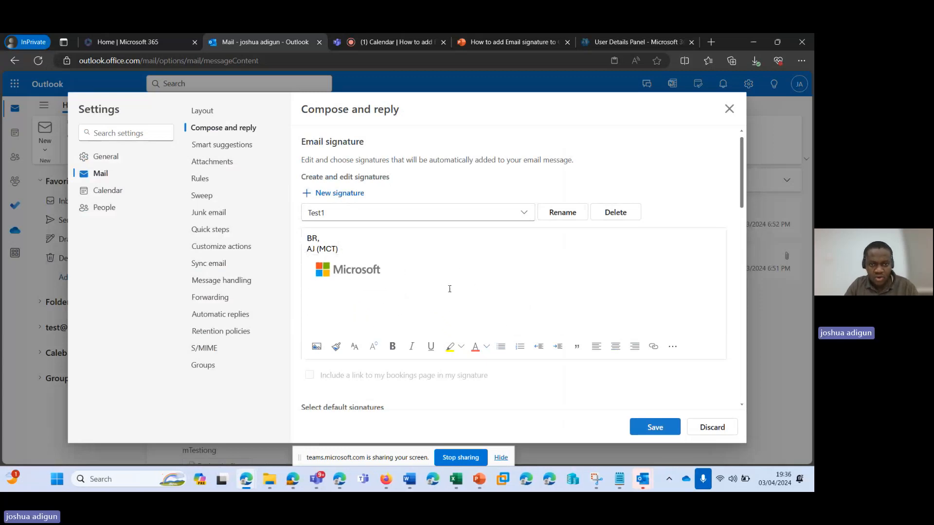
Step: Insert the Microsoft logo picture from Downloads on a new line below the first logo in the Test1 signature
key(Return)
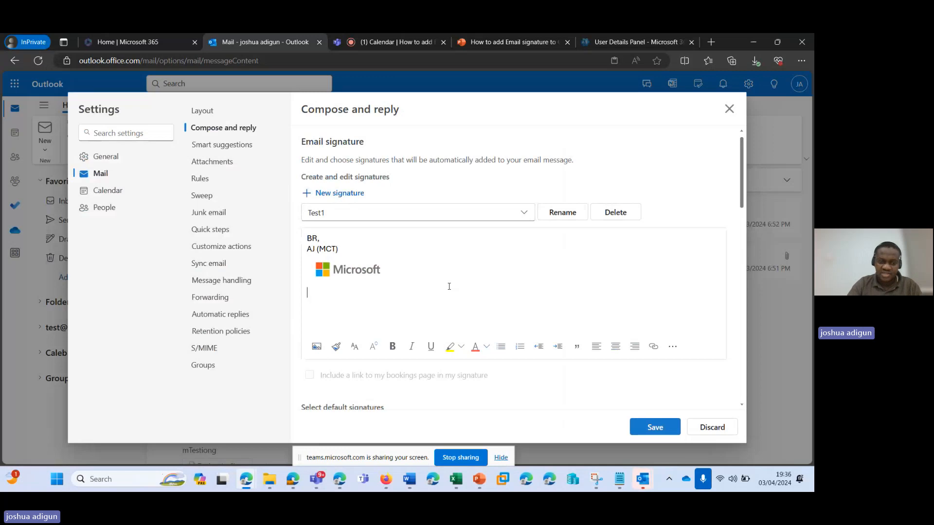
click(316, 348)
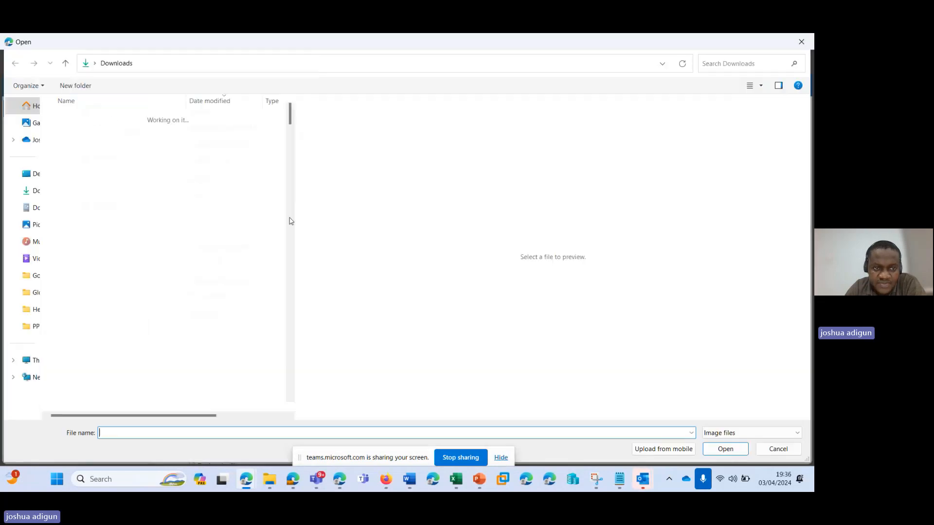
click(146, 131)
double_click(145, 131)
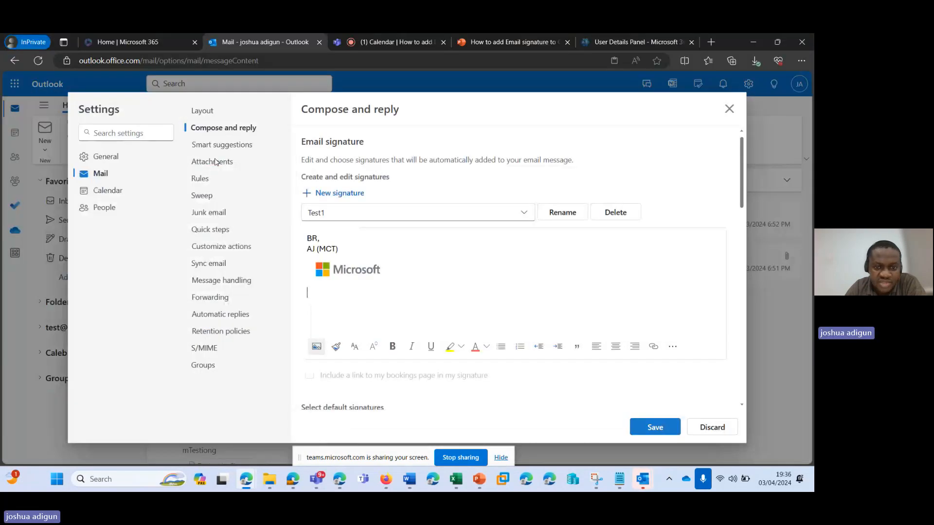
Step: Shrink the second Microsoft logo to about the size of the first one and save the Test1 signature
click(358, 265)
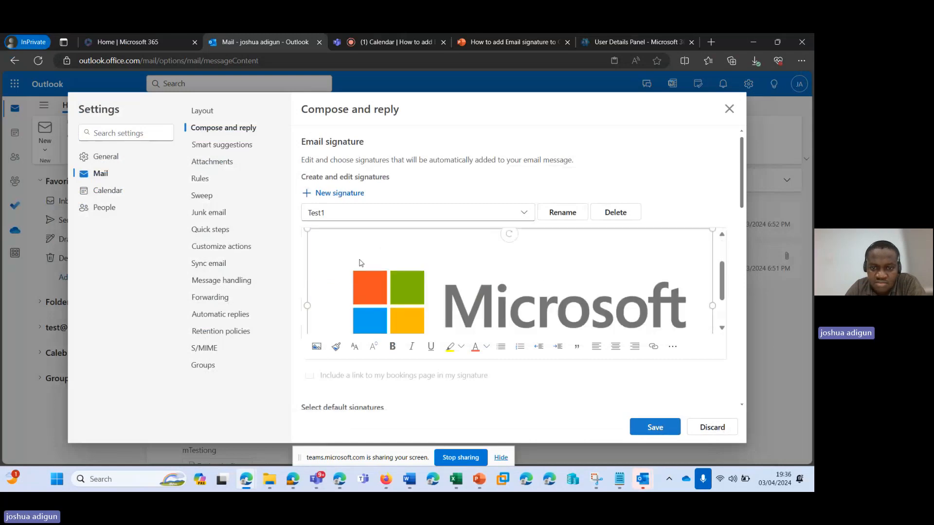
drag(306, 230, 465, 307)
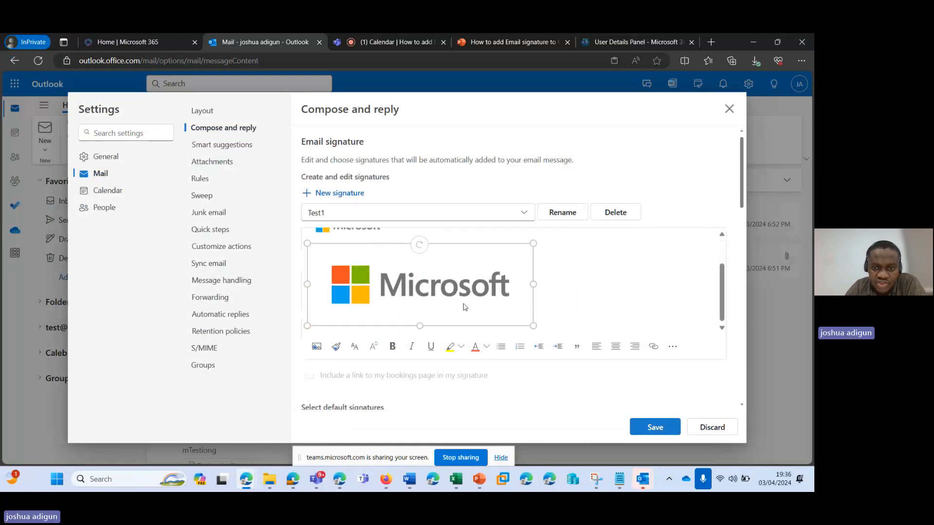
drag(534, 325, 388, 267)
click(357, 297)
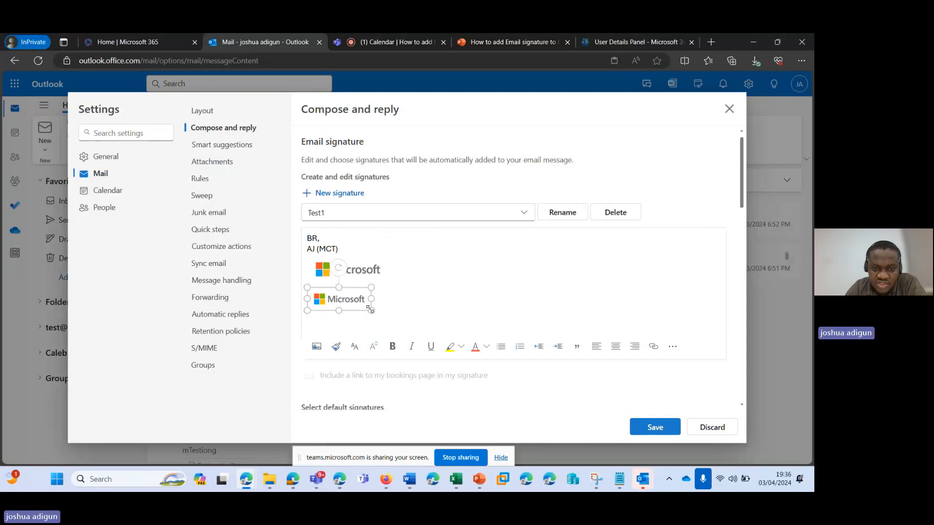
drag(370, 309, 385, 315)
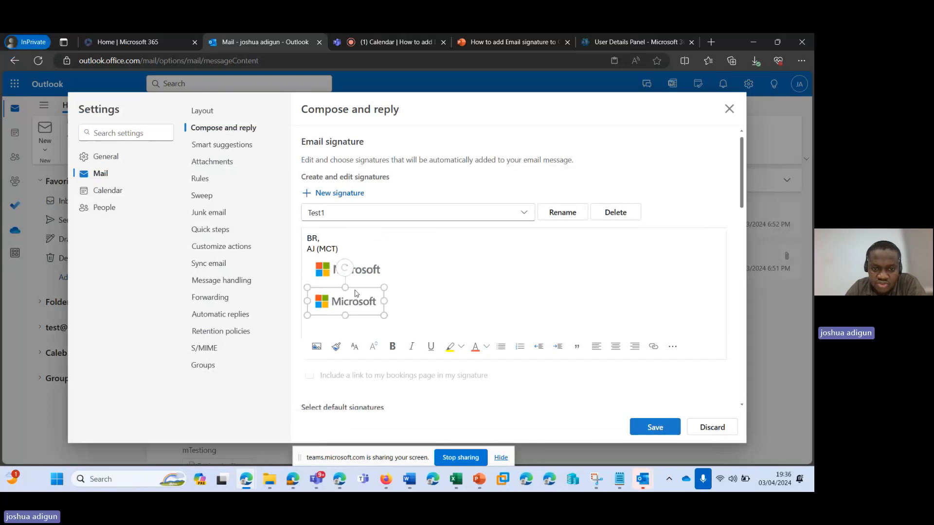
click(409, 277)
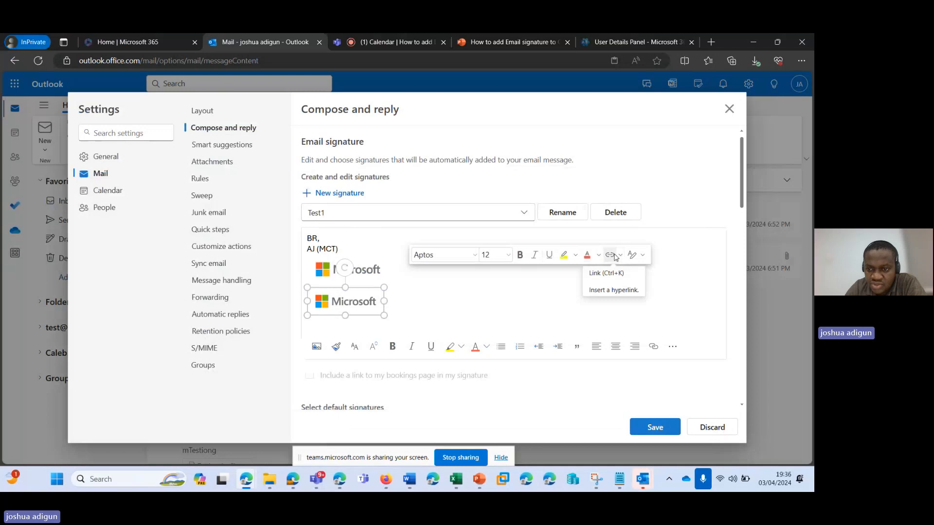
click(422, 289)
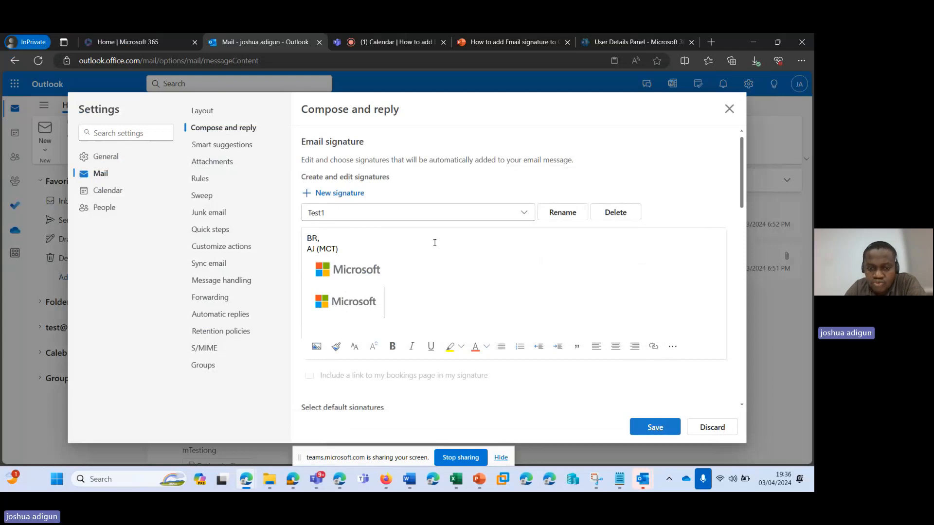
click(654, 426)
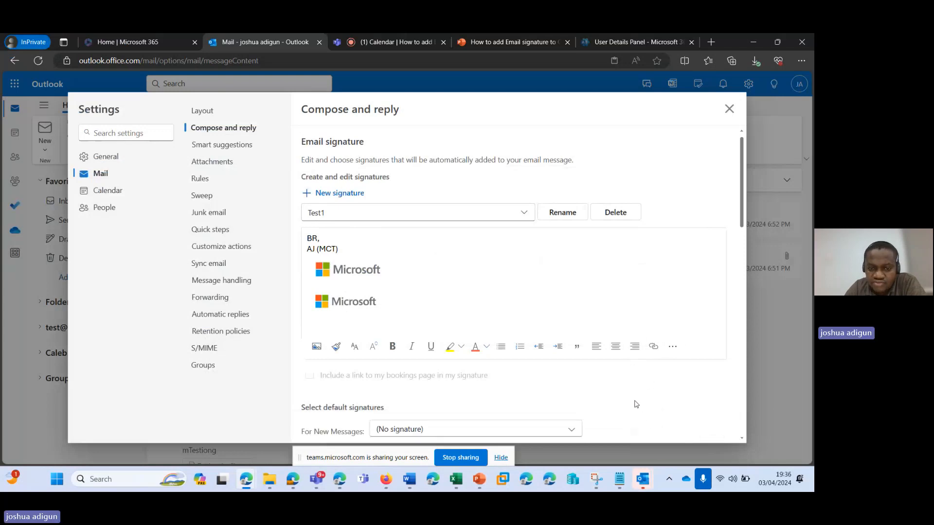
Step: Close and reopen the Compose and reply settings, check the saved Test1 and Test2 signatures, and close the settings
click(727, 111)
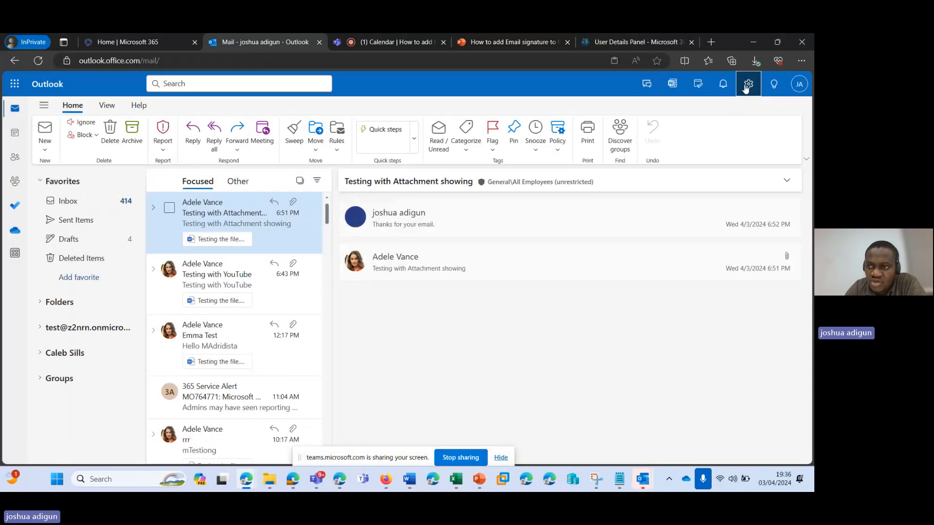
click(748, 83)
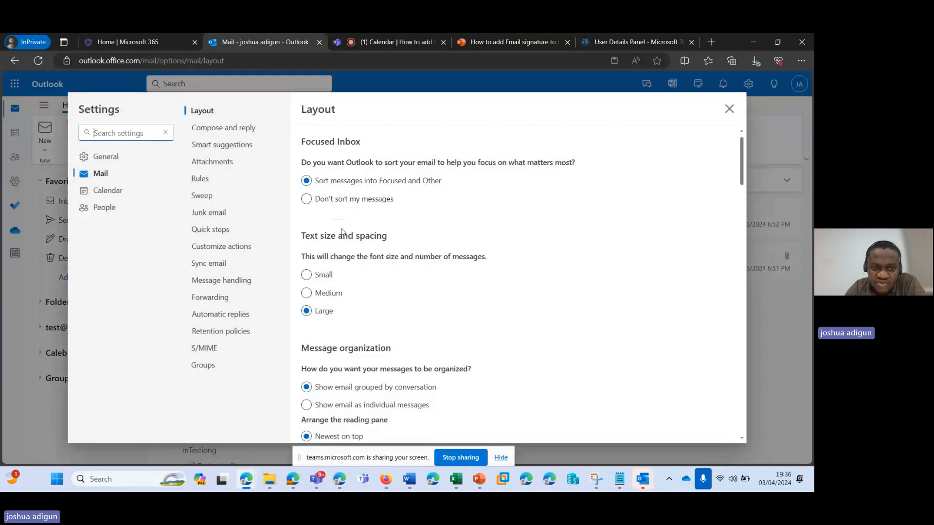
click(223, 128)
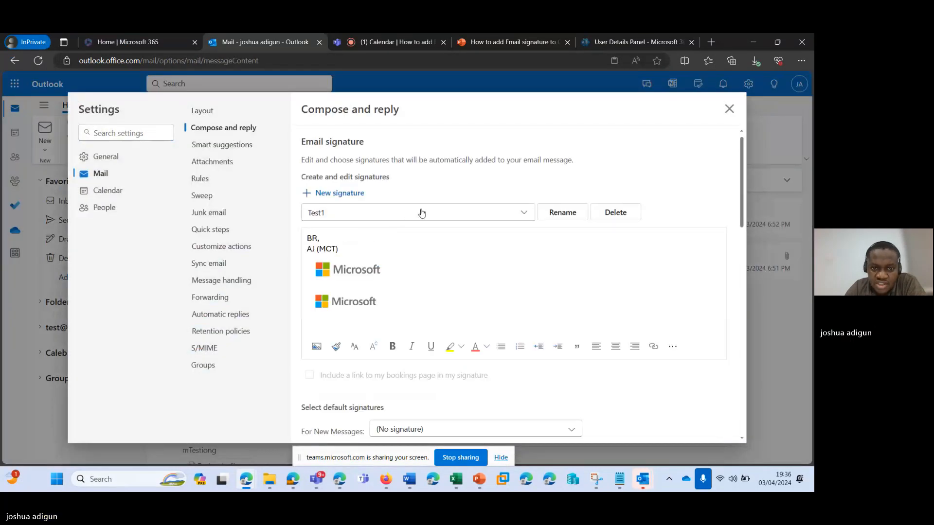
click(447, 212)
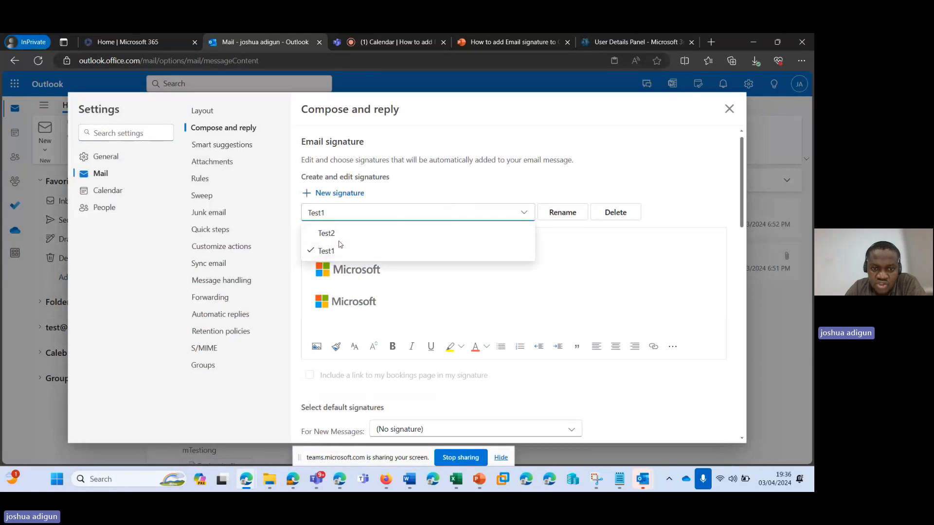
click(345, 235)
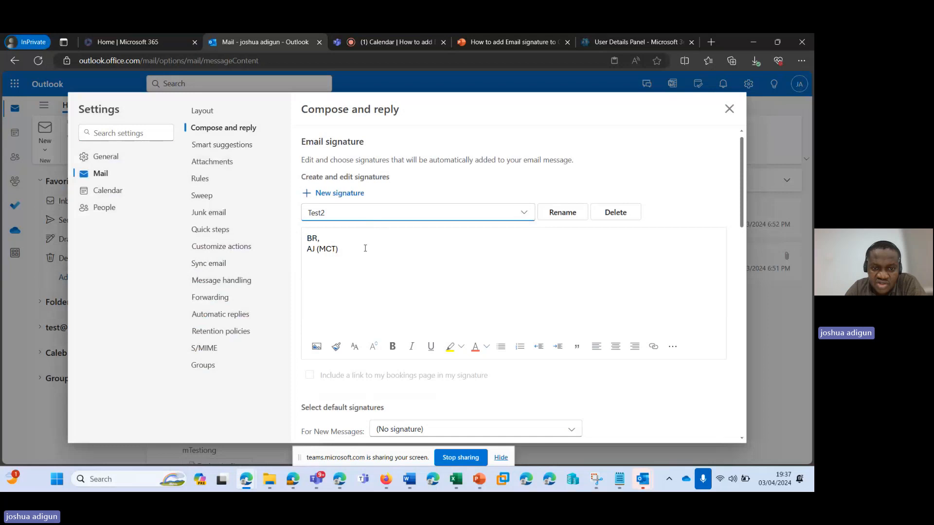
scroll(448, 289, down, 4)
scroll(648, 196, up, 4)
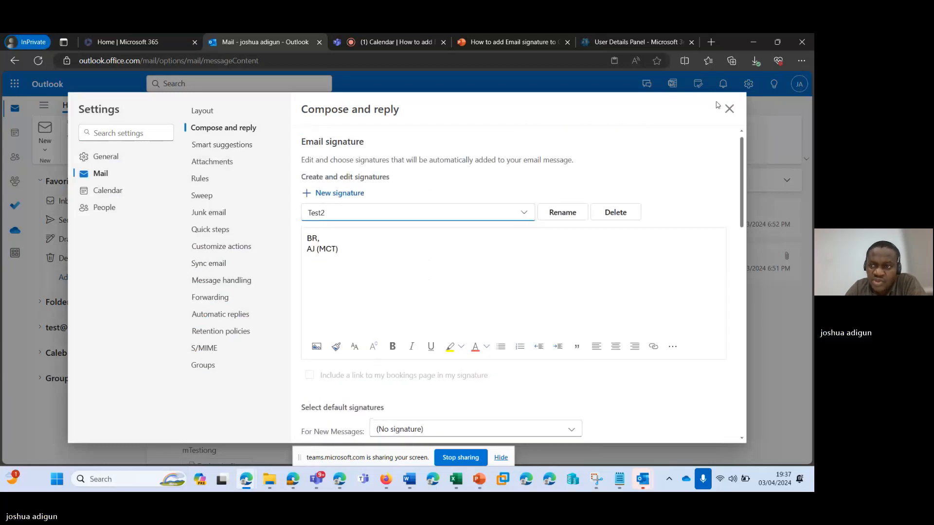
click(729, 108)
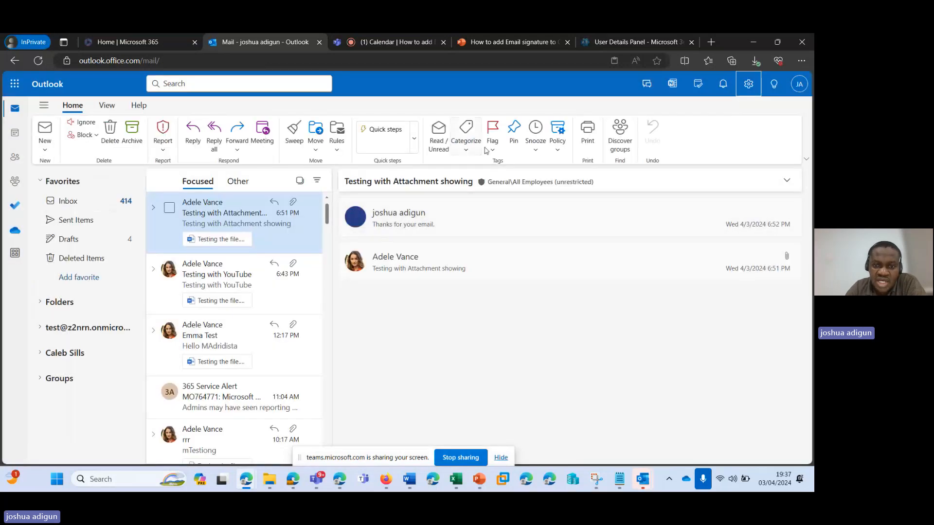
Step: In the Compose and reply settings, set Test1 as default signature for new messages and Test2 for replies/forwards, and save
click(746, 83)
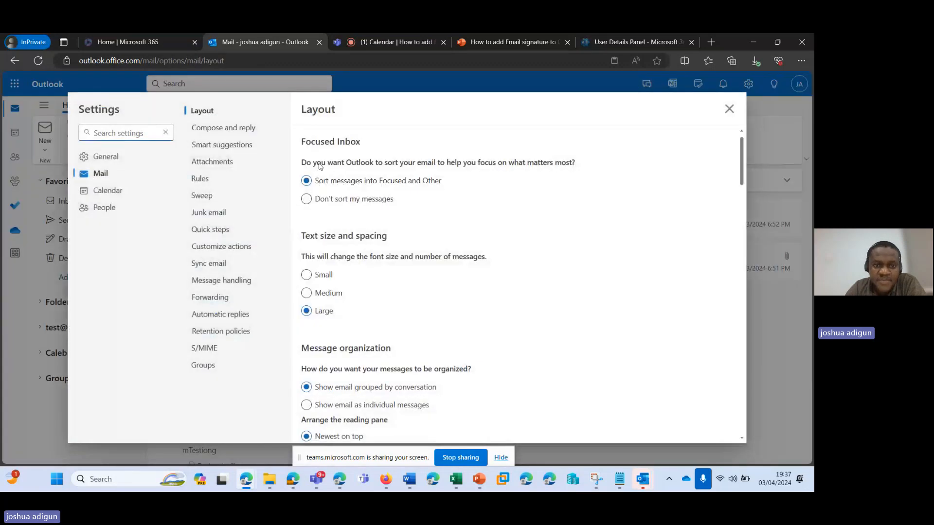
click(236, 133)
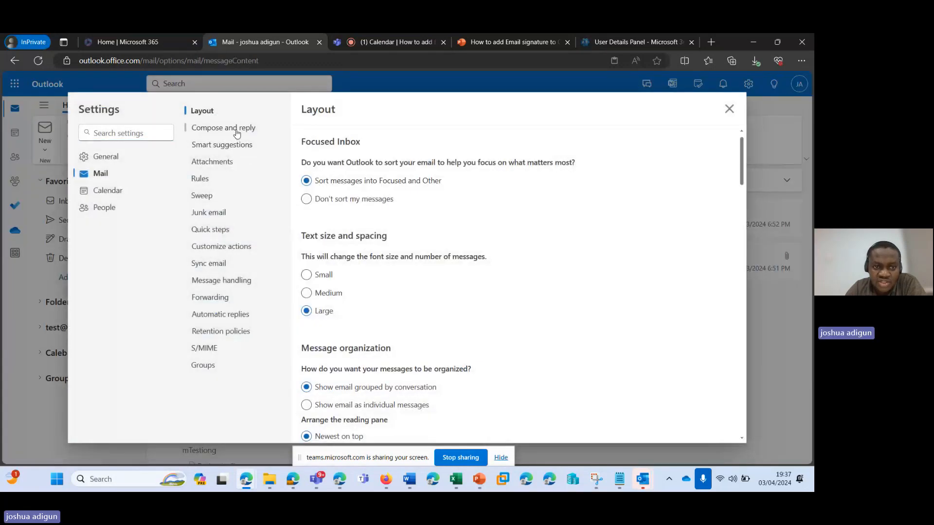
scroll(428, 233, down, 3)
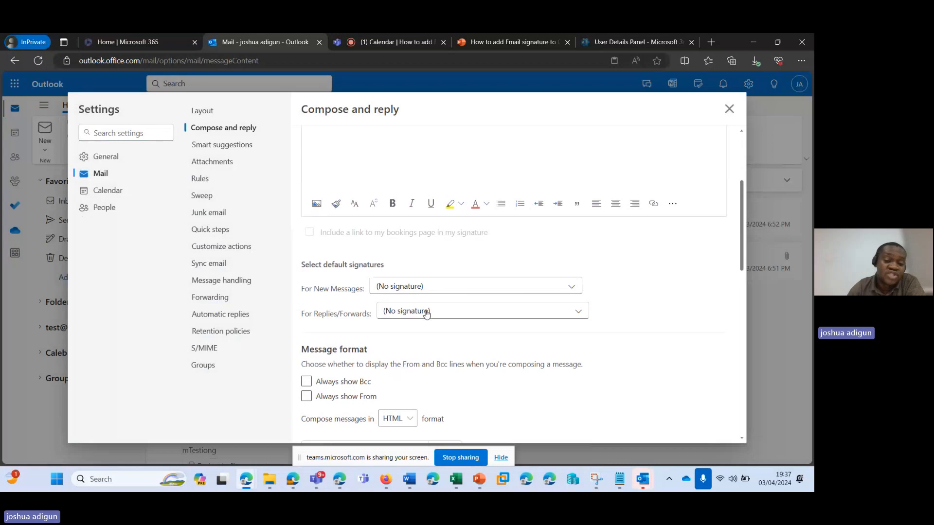
click(452, 288)
click(395, 323)
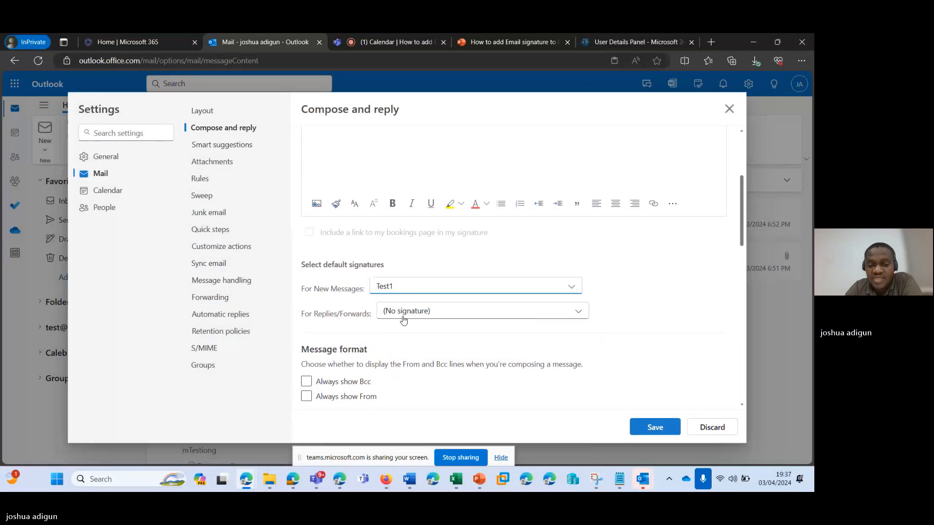
click(404, 310)
click(411, 335)
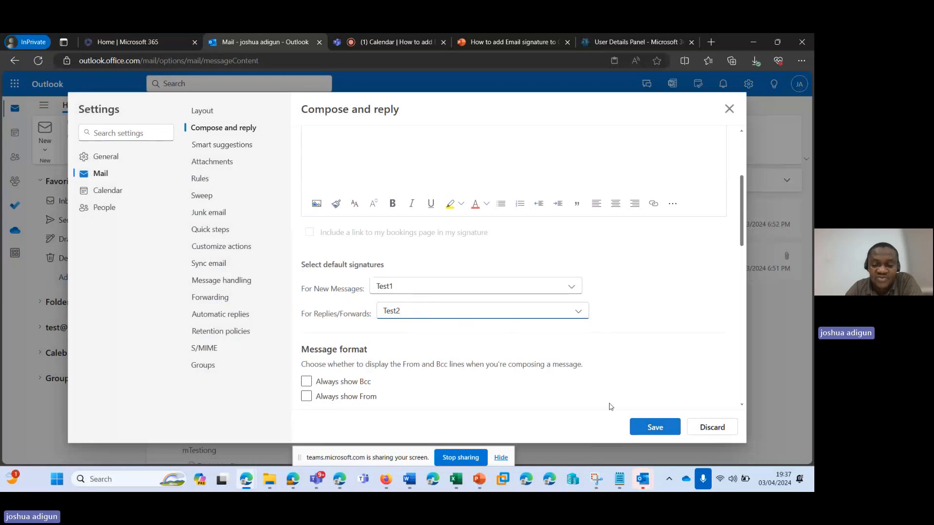
click(654, 428)
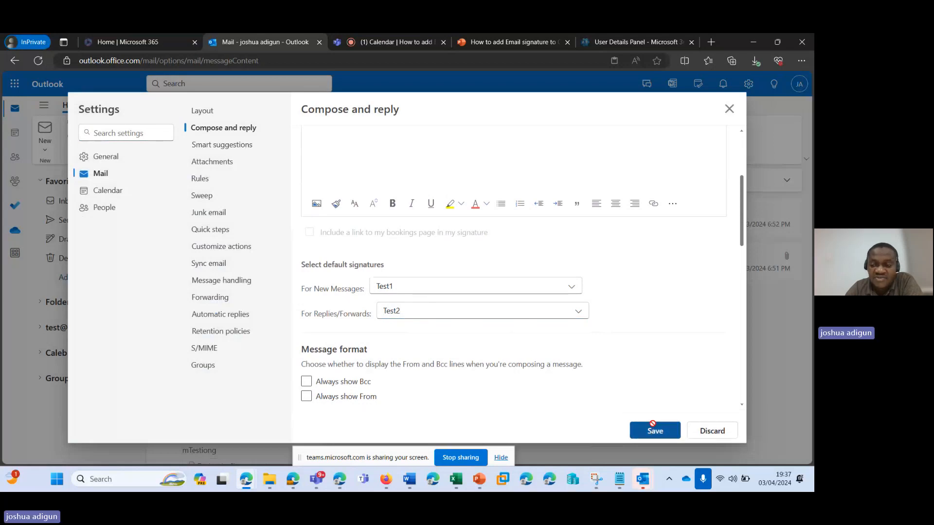
Step: Close the settings, start a new email to check its default signature, and discard the draft
click(729, 107)
click(44, 151)
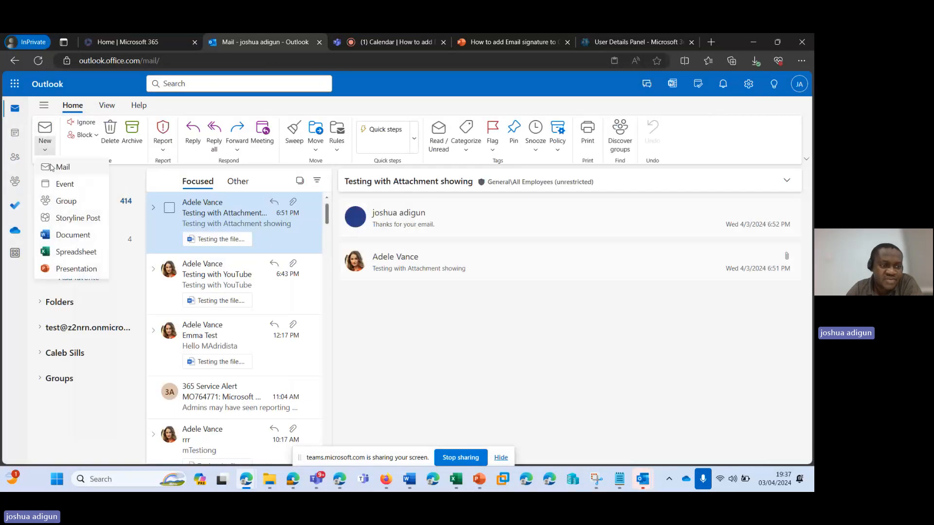
click(58, 166)
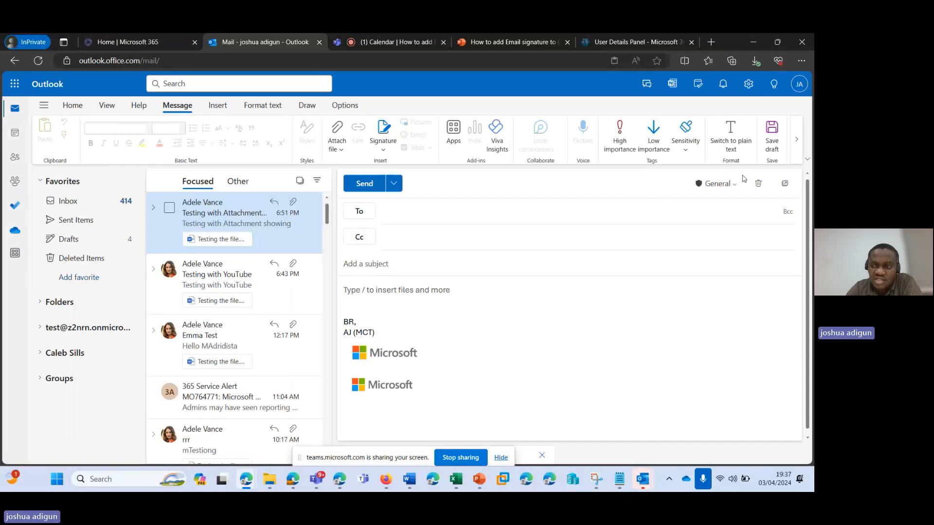
click(758, 183)
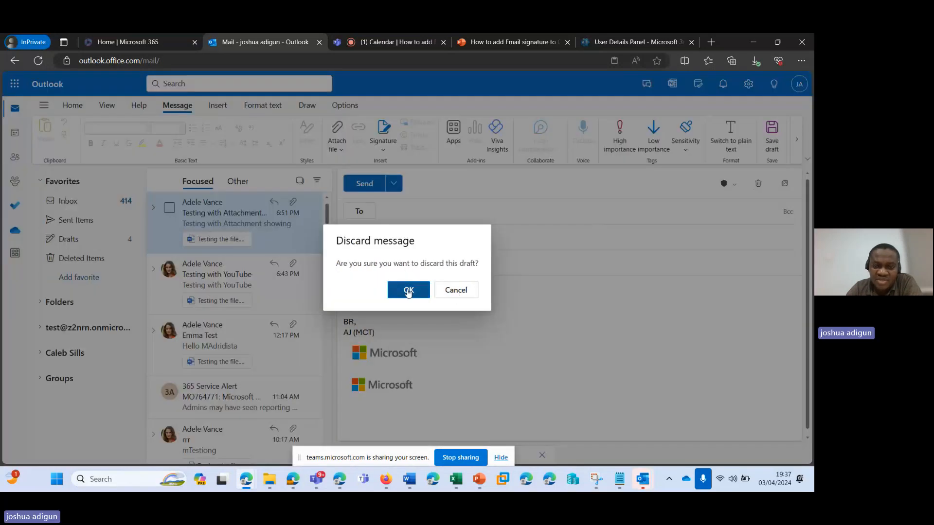
click(404, 290)
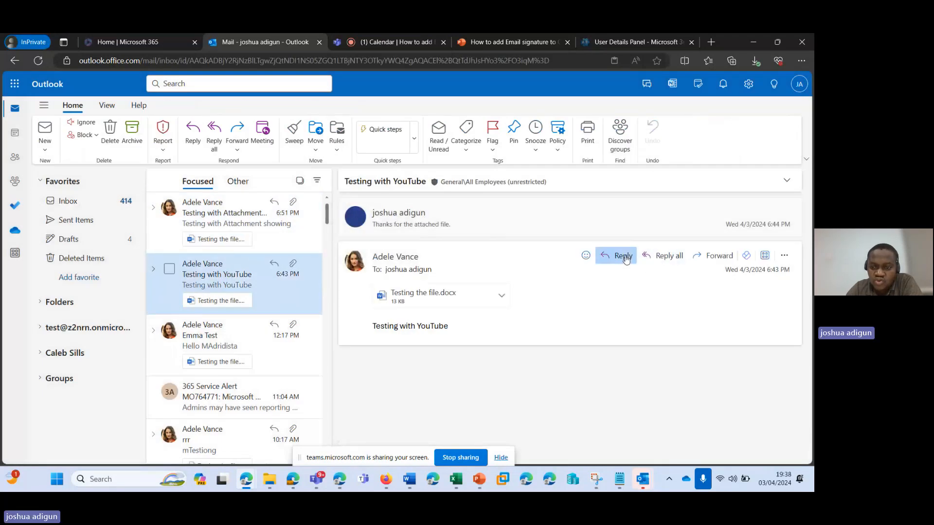
Step: Start a reply to the "Testing with YouTube" message and clear the default signature from its body
click(624, 256)
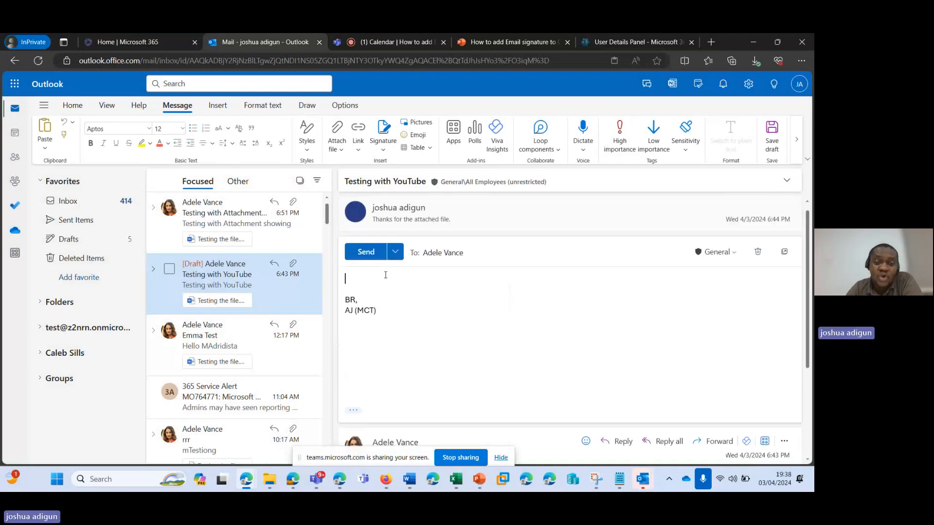
key(ctrl+a)
key(BackSpace)
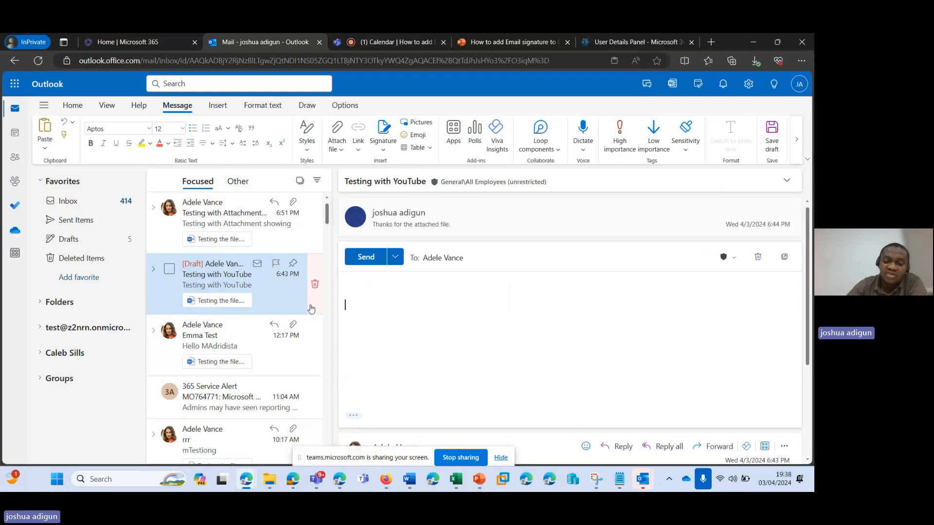
Step: Insert the Test1 signature into the reply and look through the rest of the conversation
click(382, 148)
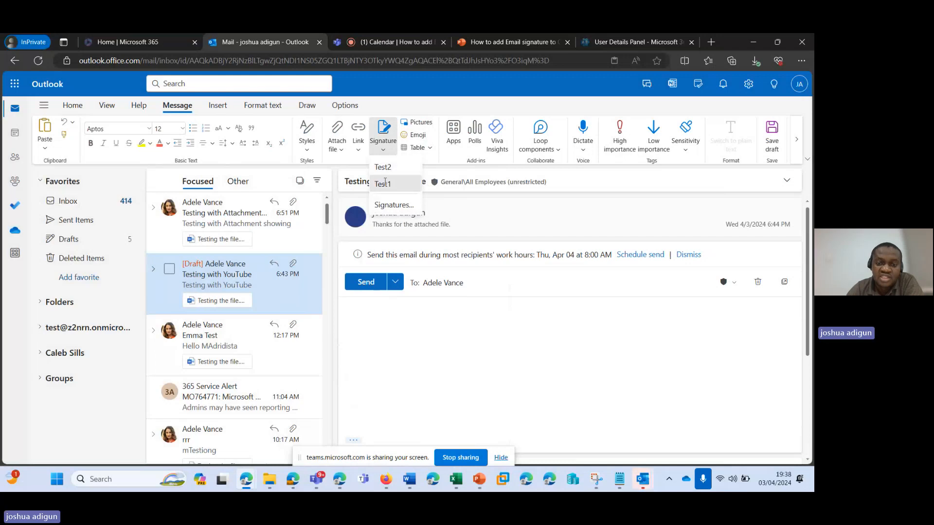
click(384, 183)
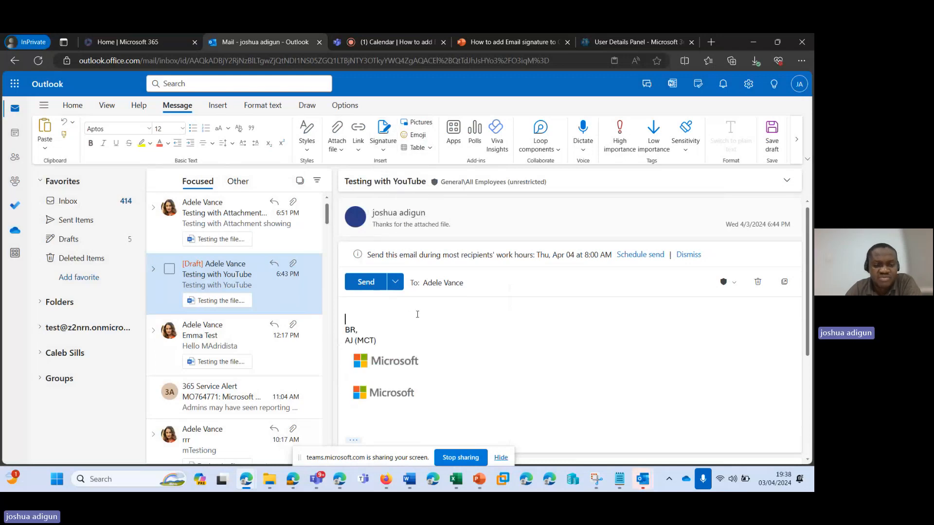
scroll(423, 312, down, 3)
scroll(428, 305, down, 2)
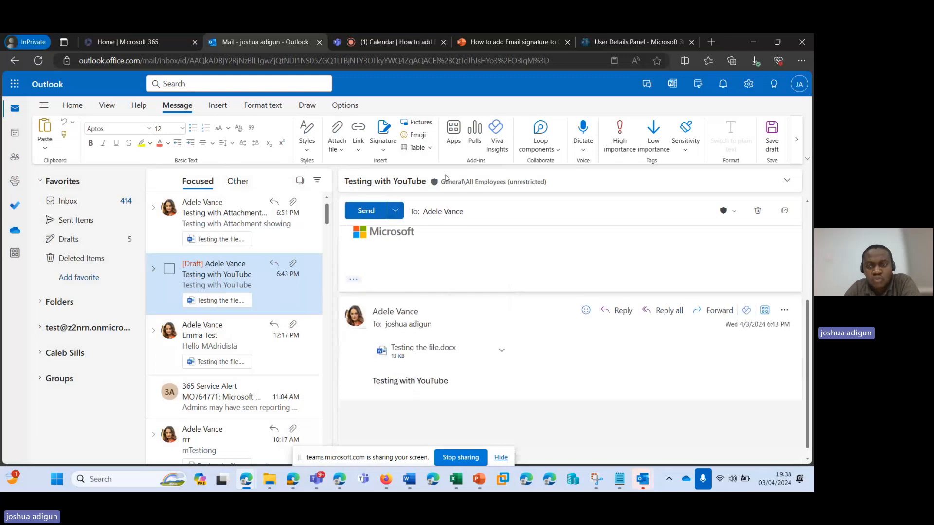
Step: Switch to the Outlook desktop app, start a new email from the Inbox and clear the default signature from its body
mouse_move(646, 482)
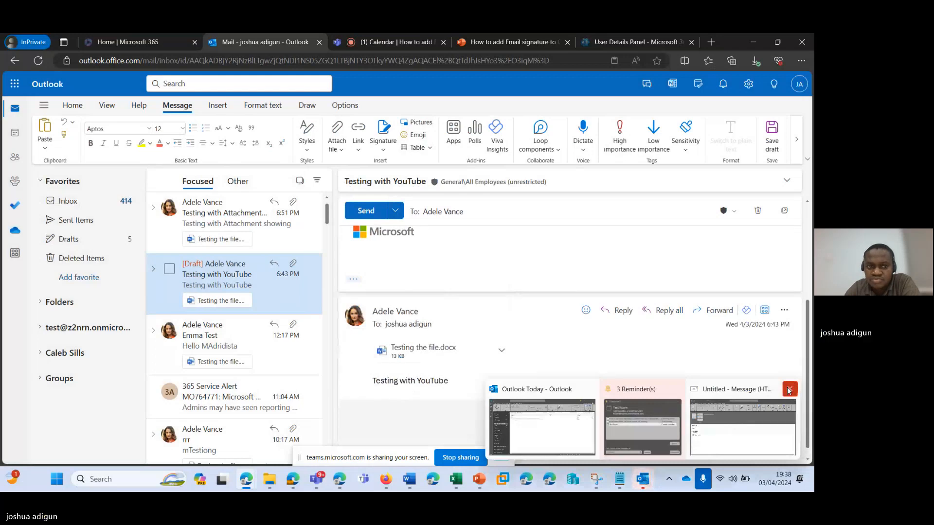
mouse_move(789, 390)
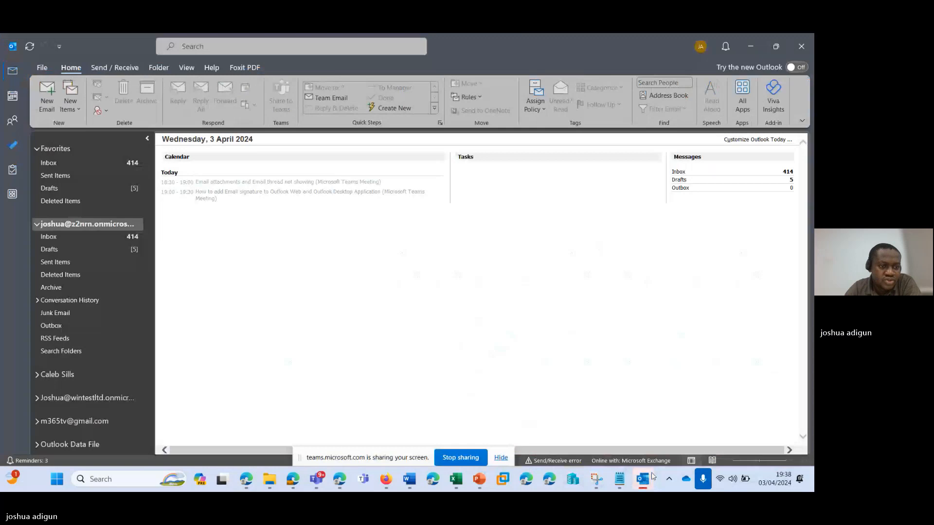
click(73, 236)
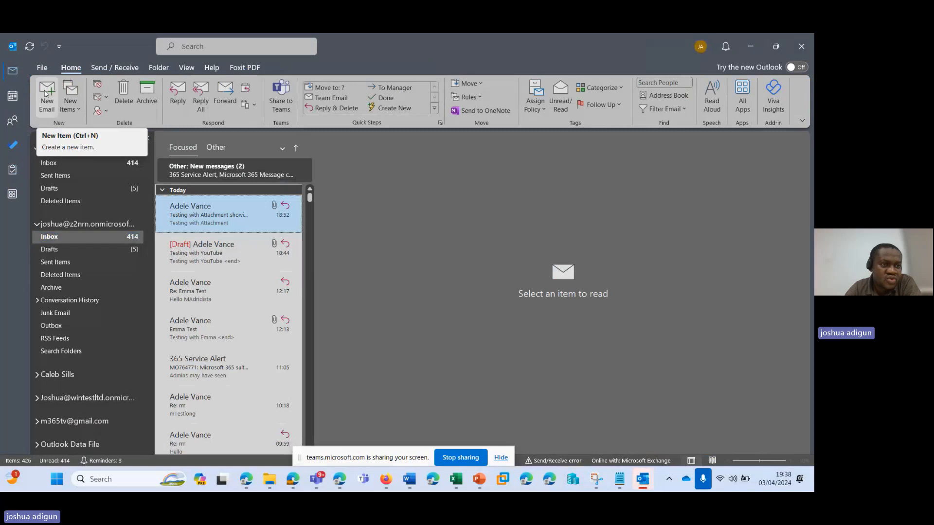
click(44, 106)
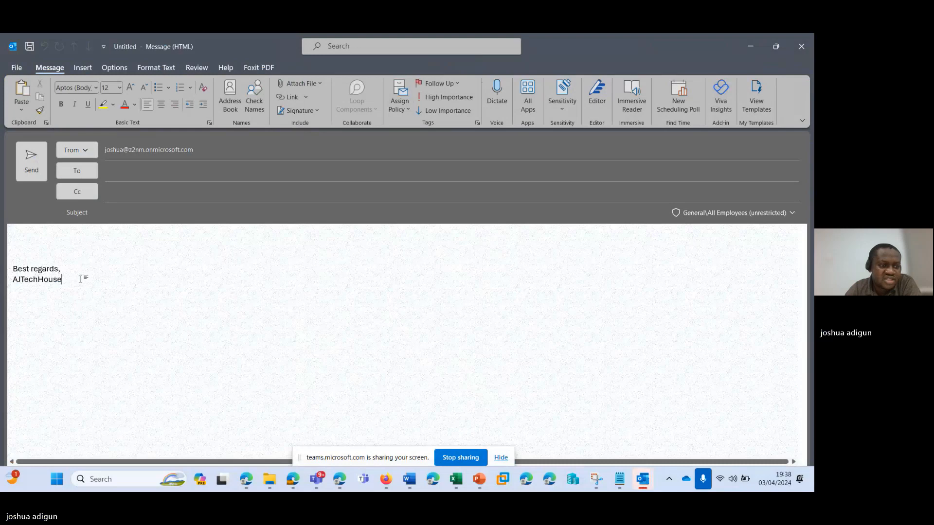
key(ctrl+a)
key(Delete)
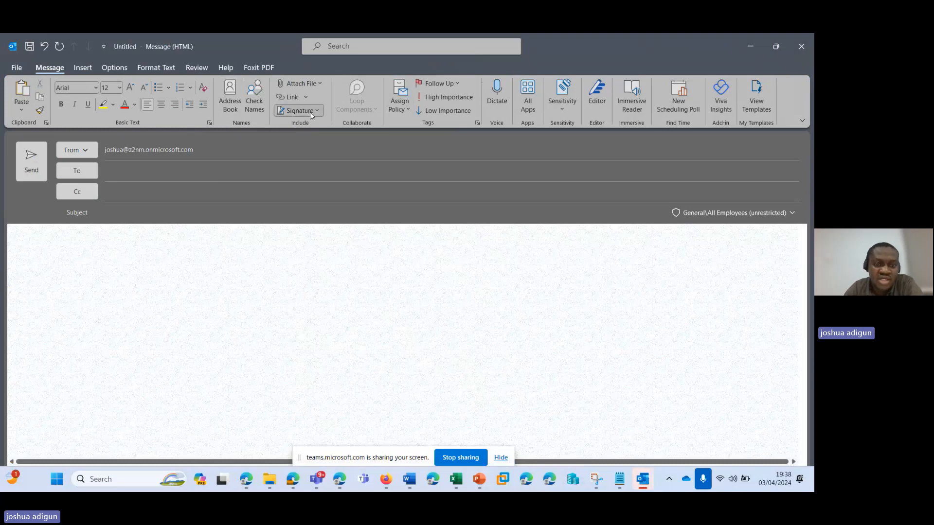
click(292, 111)
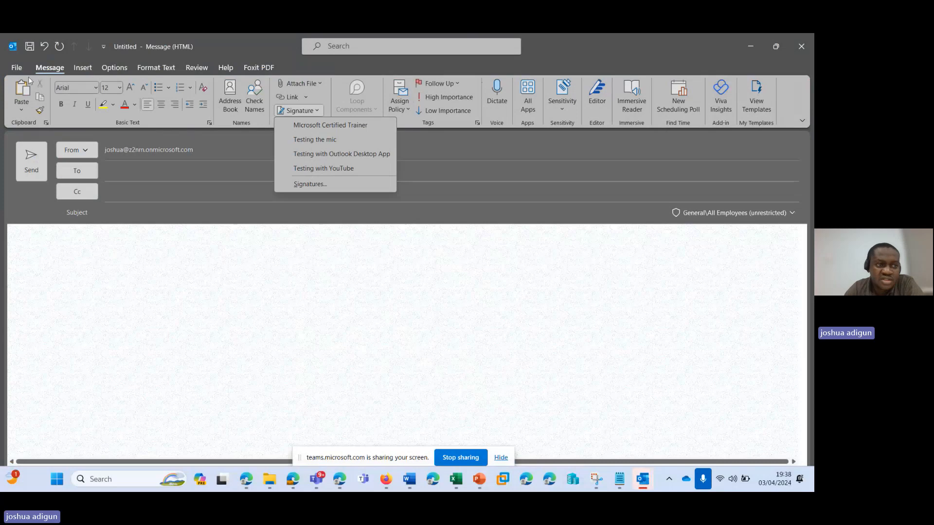
click(17, 68)
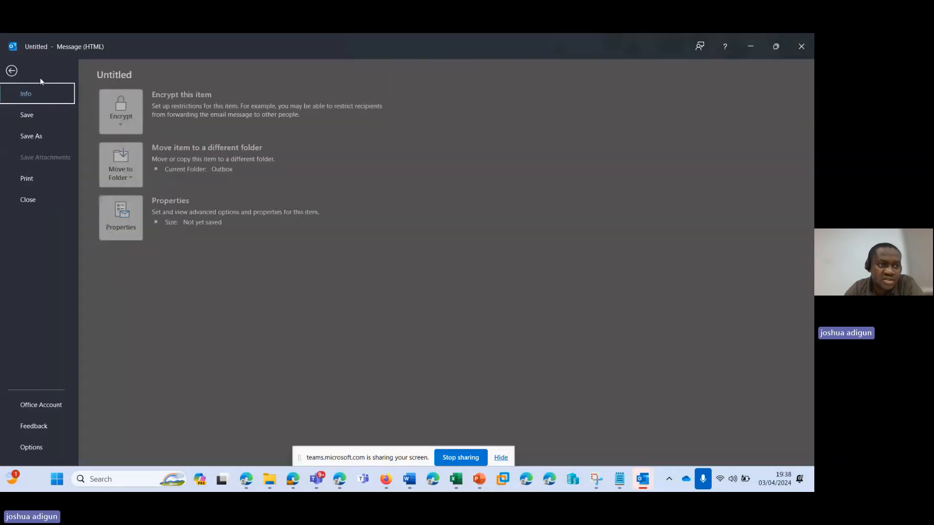
click(38, 446)
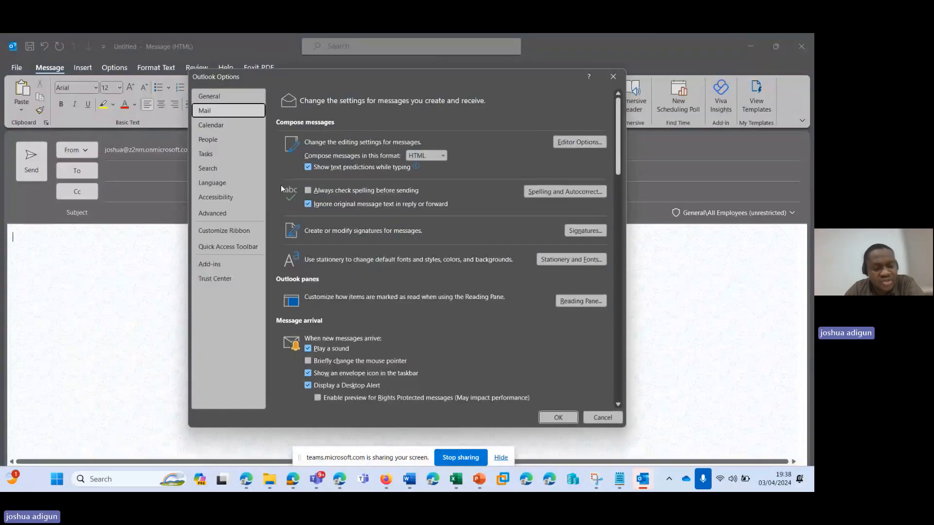
click(613, 77)
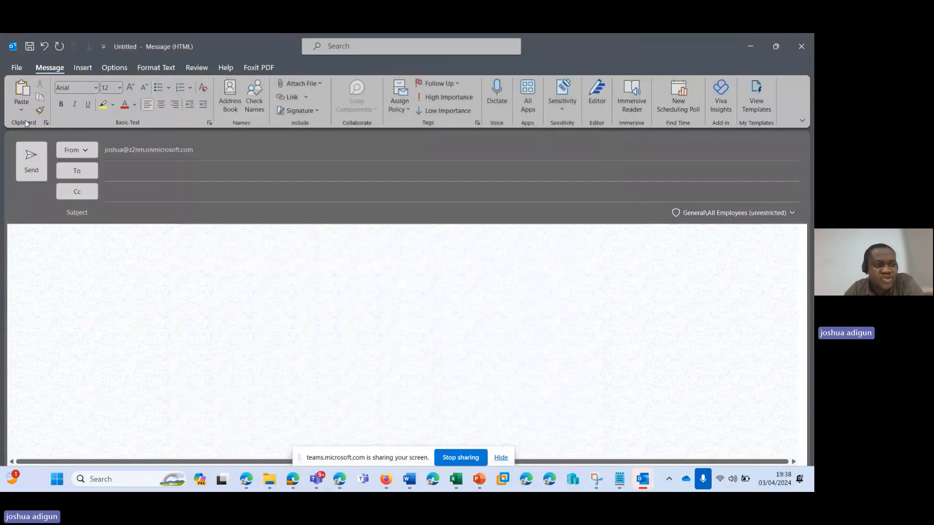
Step: Open the signature editor from the mail options and delete the Microsoft Certified Trainer signature
click(19, 68)
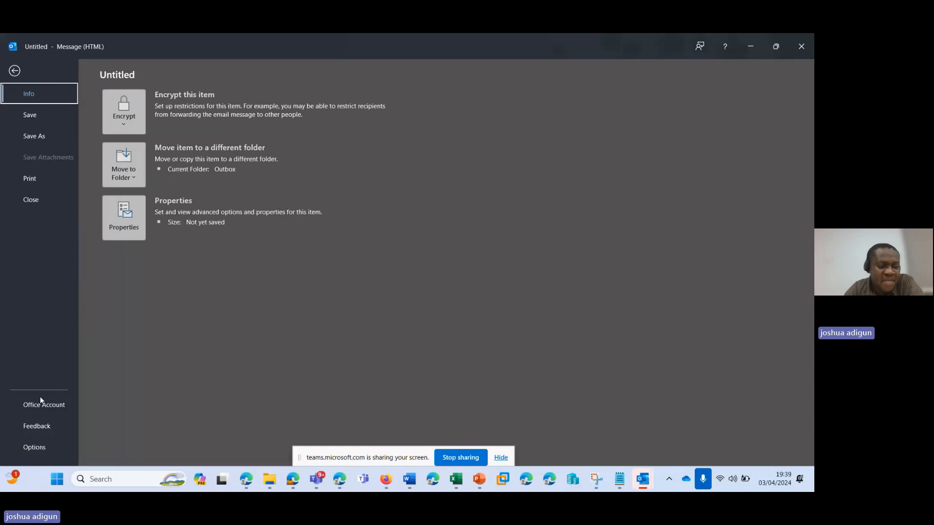
click(42, 449)
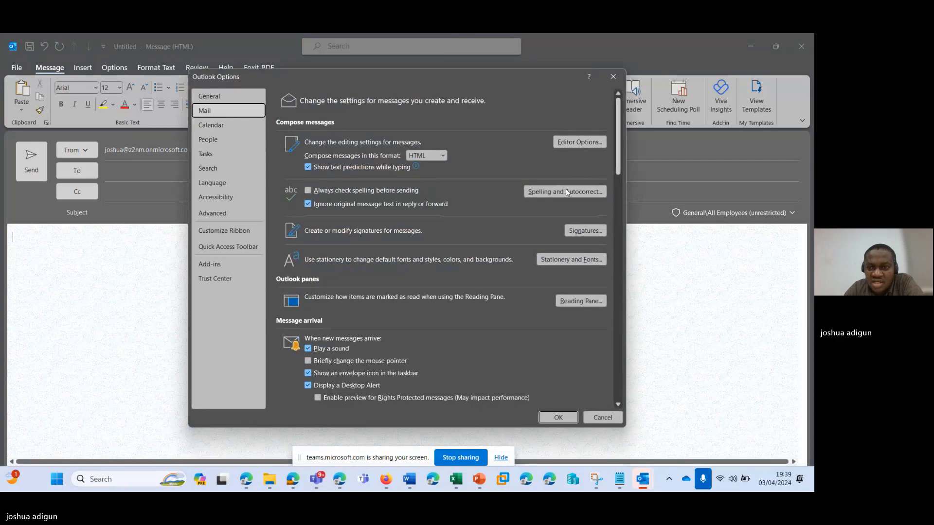
click(582, 230)
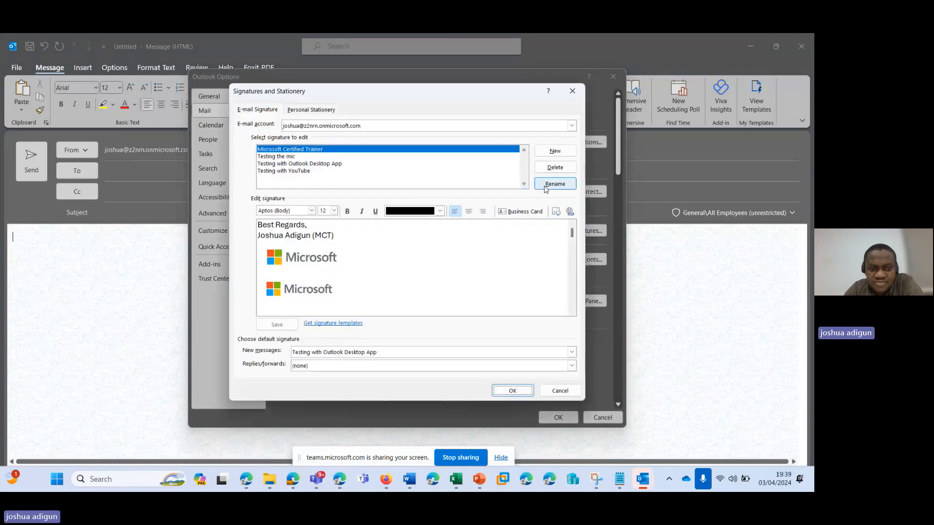
click(328, 156)
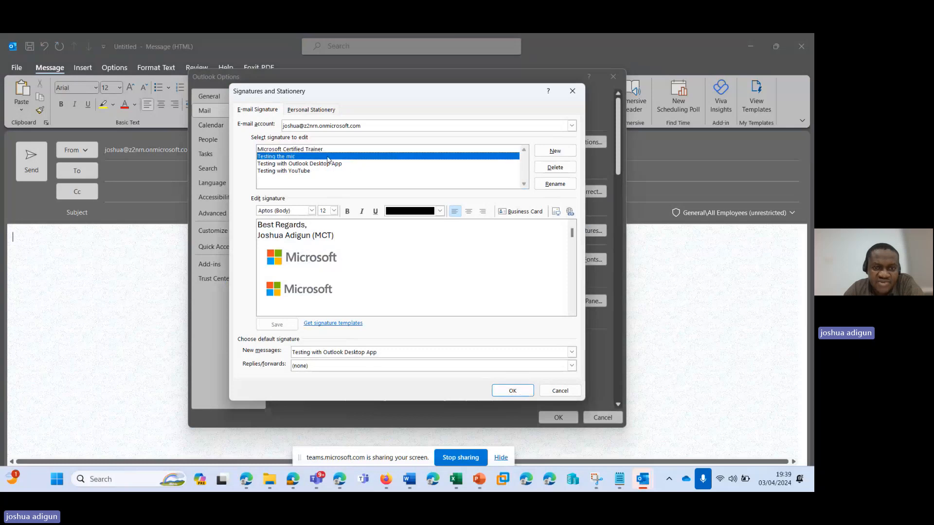
click(329, 149)
click(554, 168)
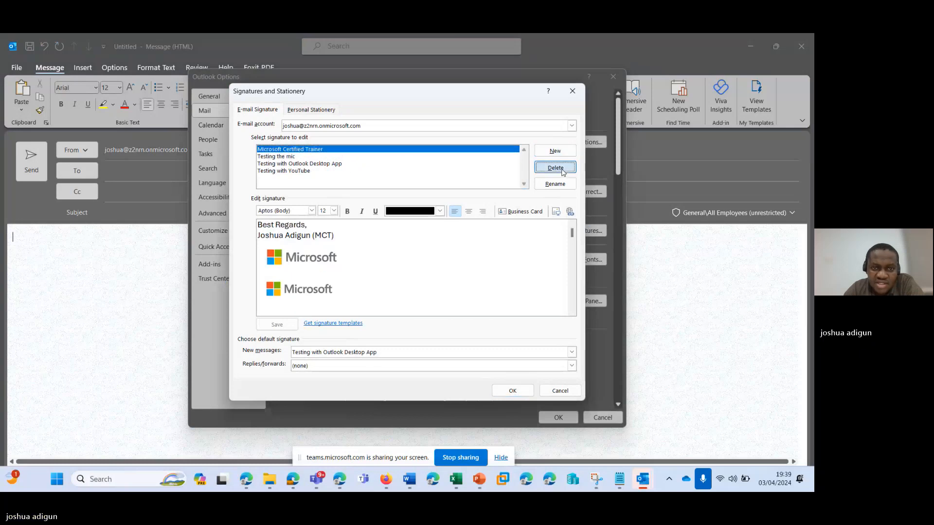
click(390, 284)
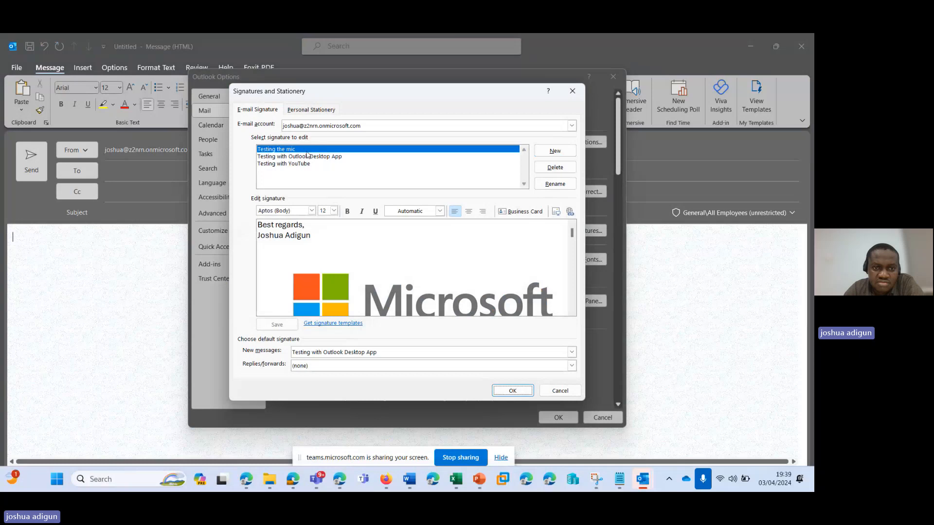
Step: Delete the "Testing the mic", "Testing with YouTube" and "Testing with Outlook Desktop App" signatures
click(554, 167)
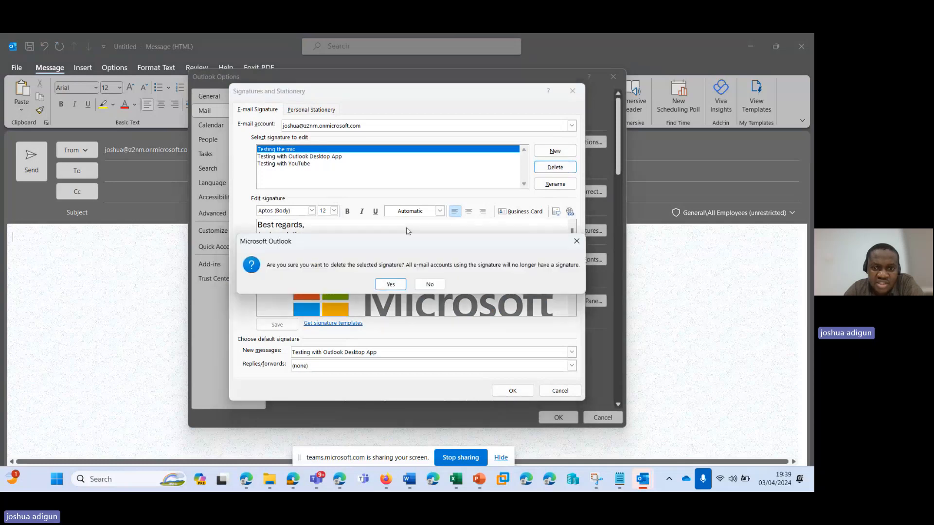
click(391, 285)
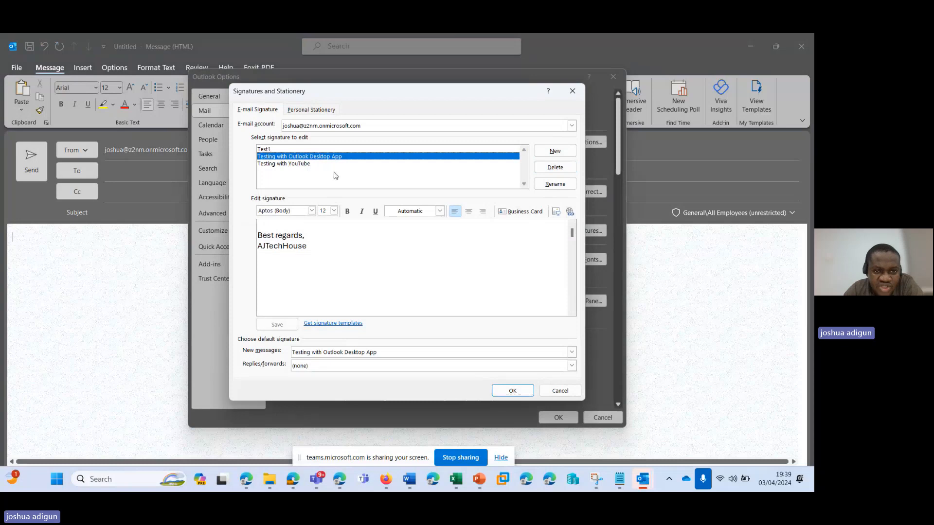
click(350, 175)
click(555, 168)
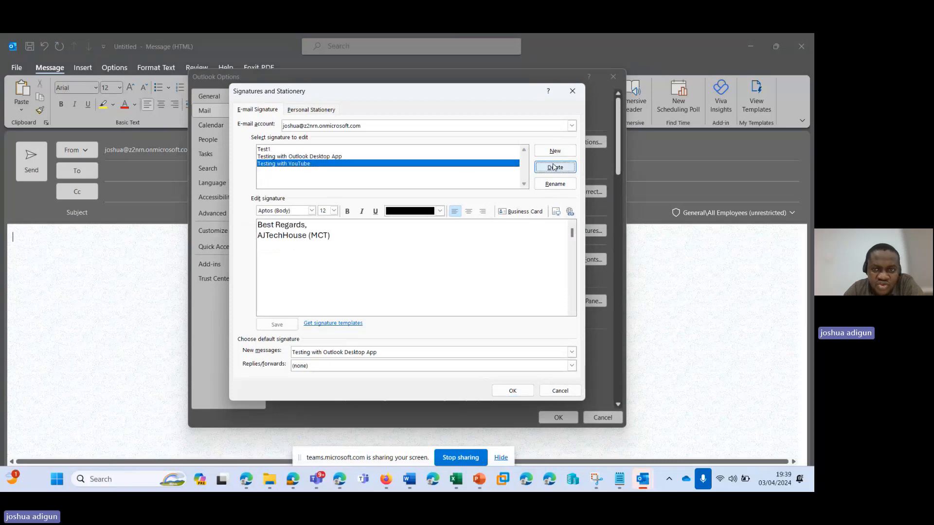
click(391, 285)
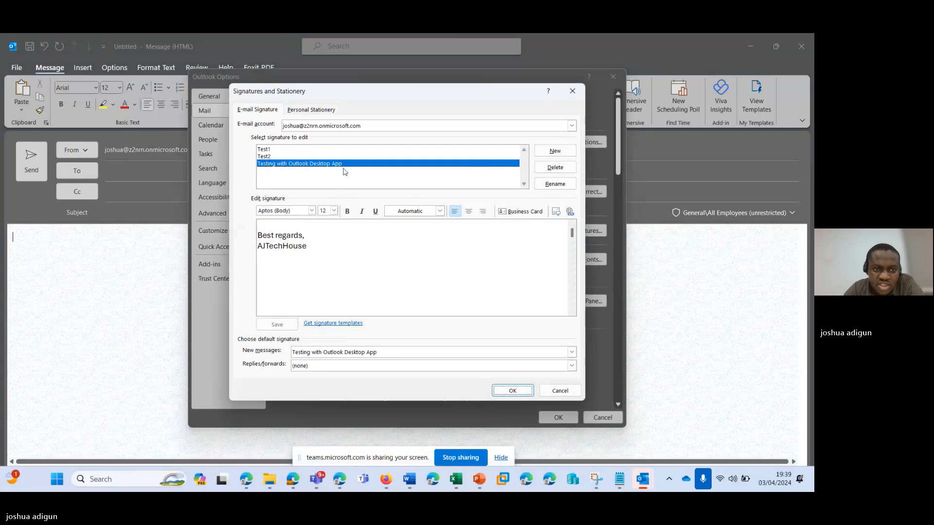
click(568, 168)
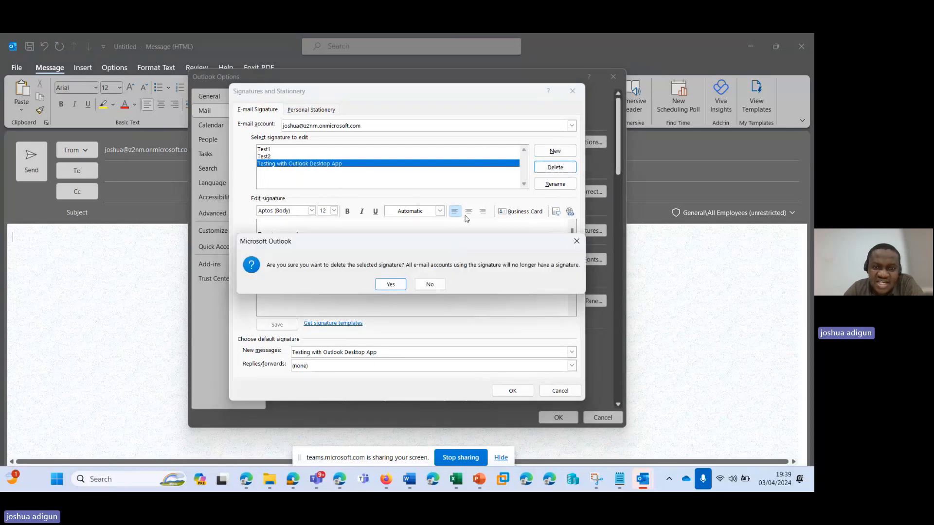
click(390, 284)
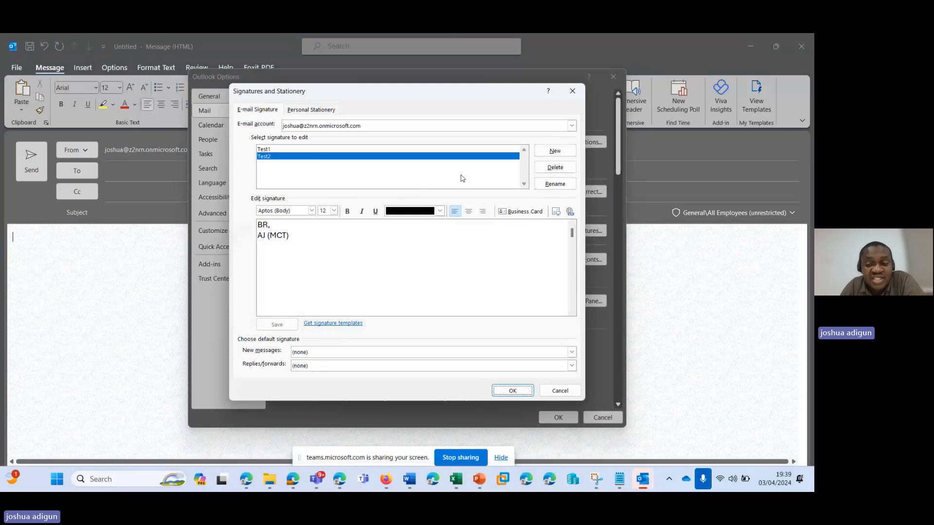
Step: View the Test1 signature and create a new signature named Test3
click(305, 150)
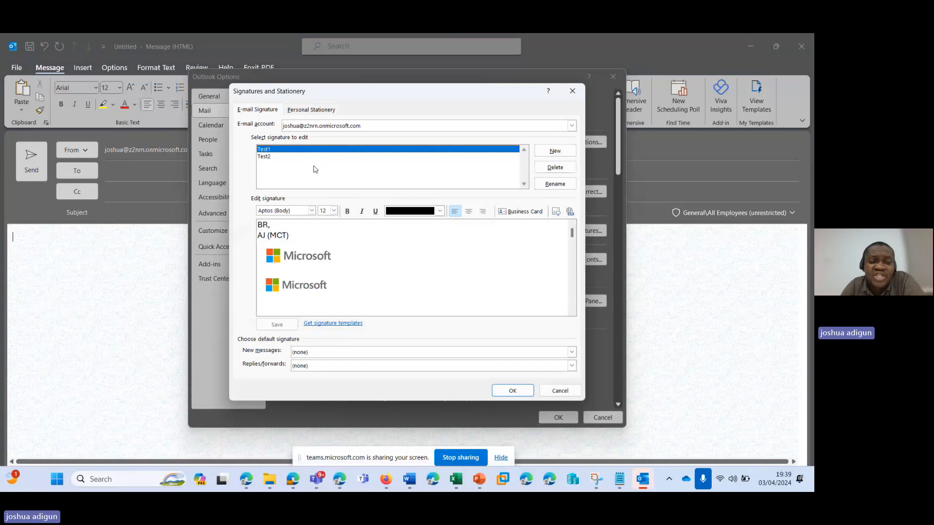
click(555, 151)
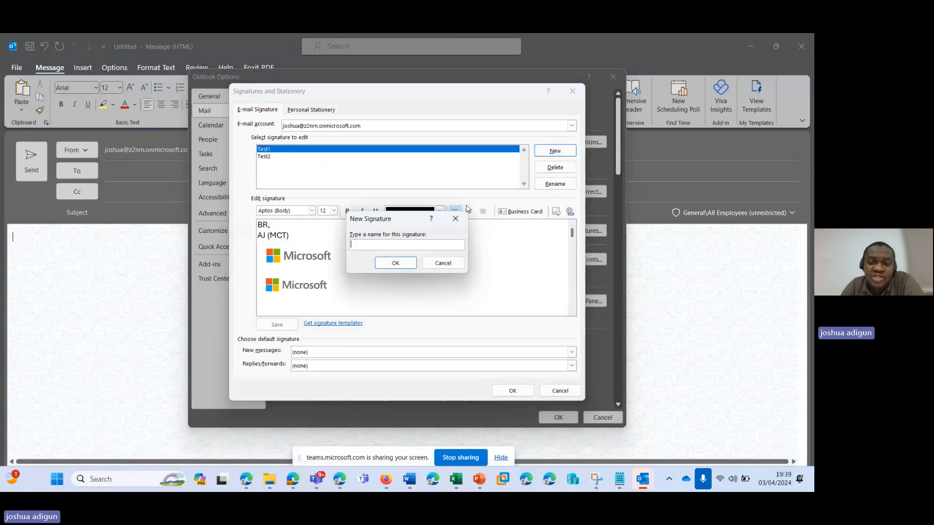
text(T)
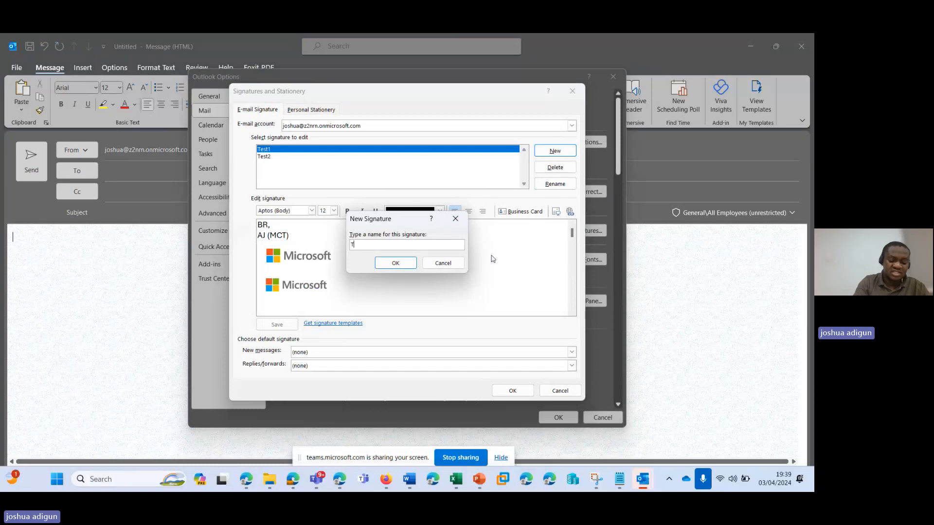
text(est3)
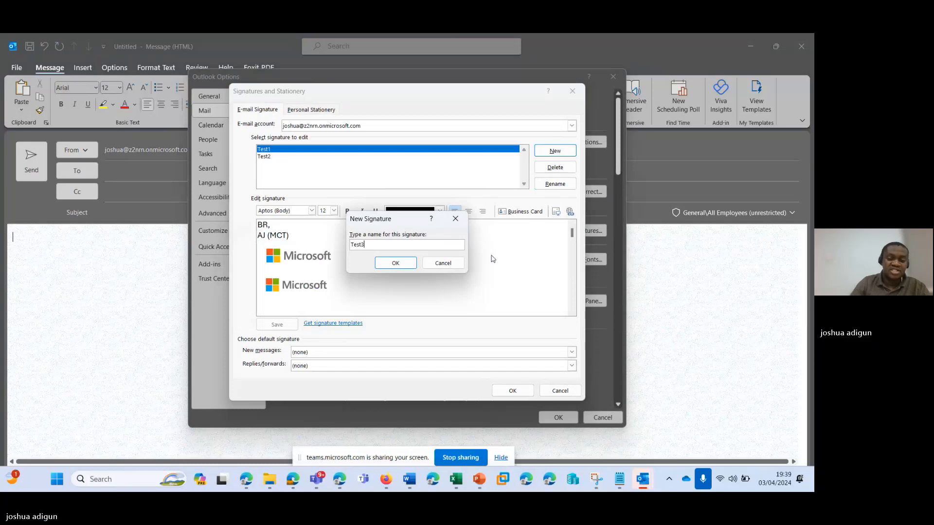
click(401, 264)
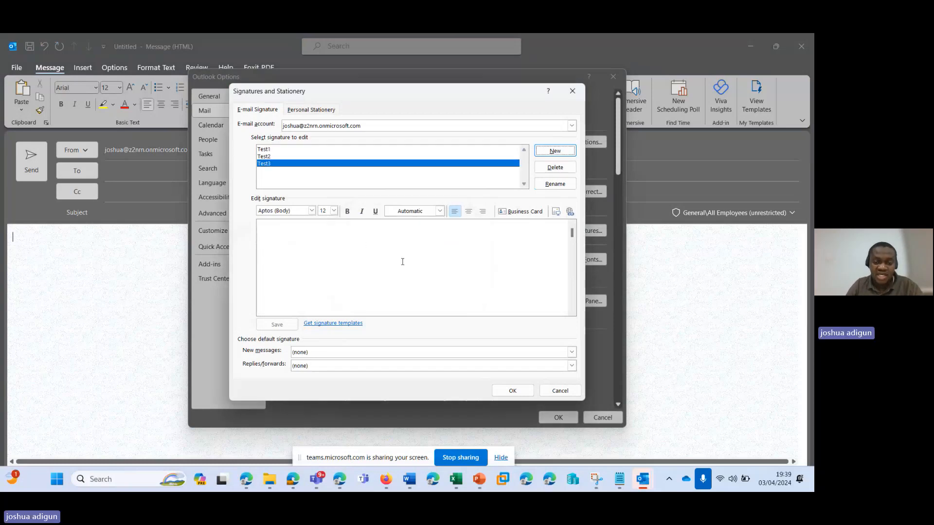
Step: Enter "Best R," and the sender's short first name on a second line as the Test3 signature text
click(321, 232)
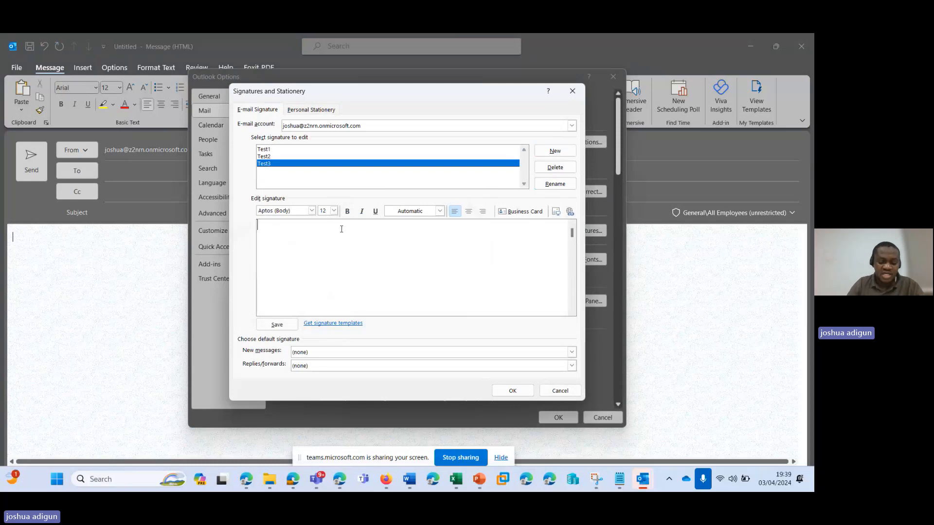
text(Best)
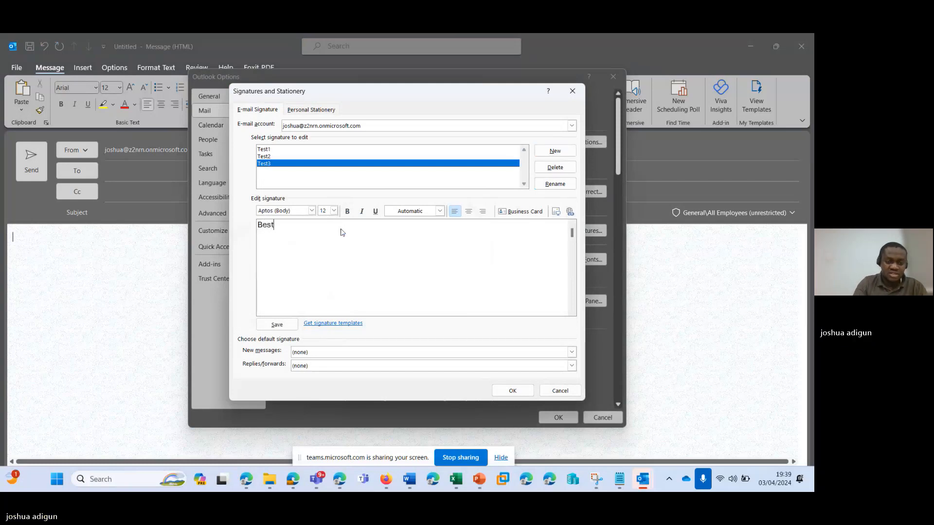
text( R)
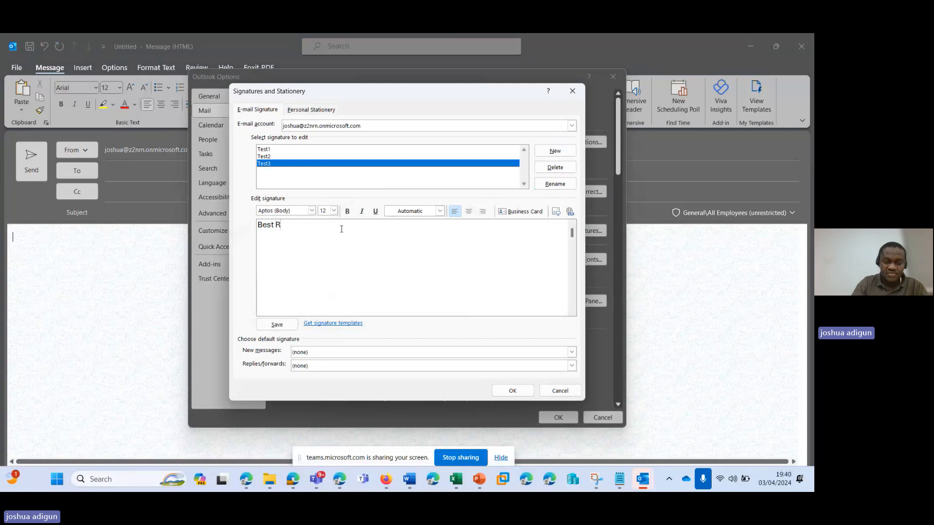
text(,)
key(Return)
text(J)
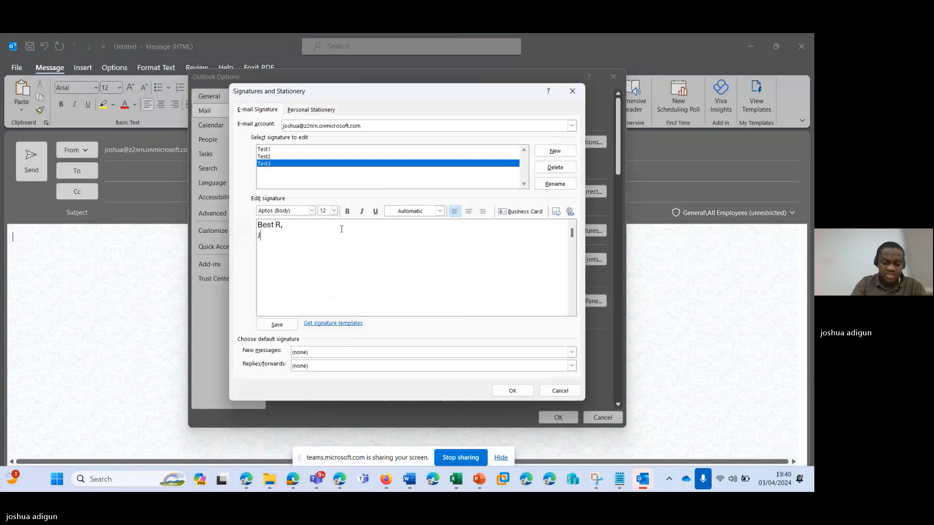
text(oshu)
key(BackSpace)
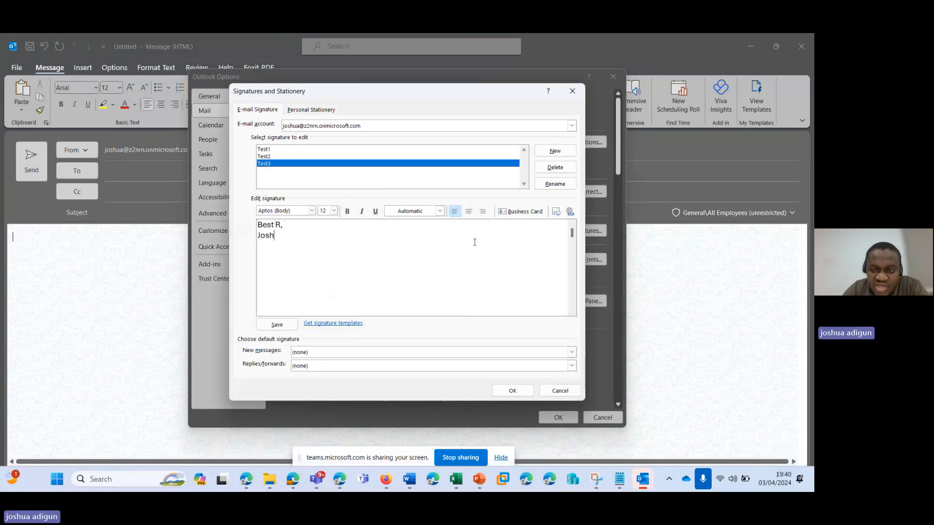
Step: Insert the MS picture from Downloads below the Test3 signature text and save the signature changes
click(555, 213)
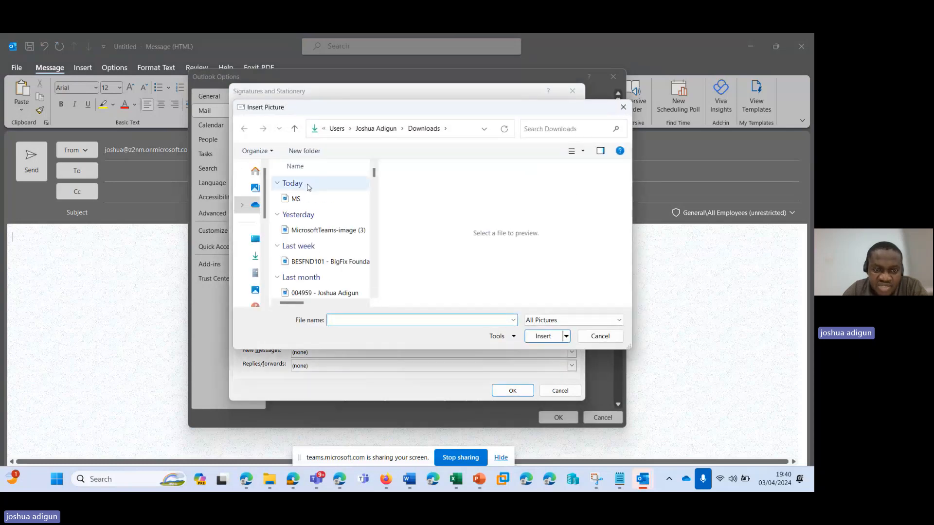
click(297, 199)
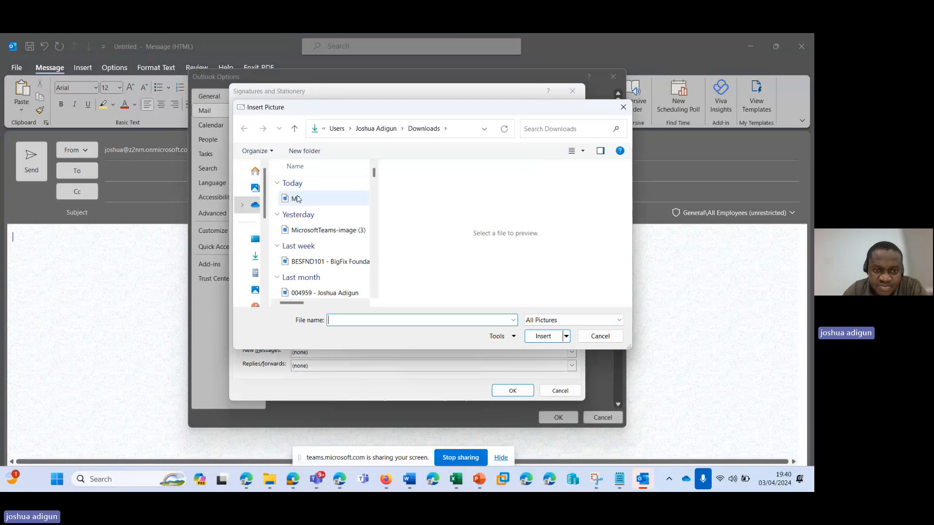
click(543, 336)
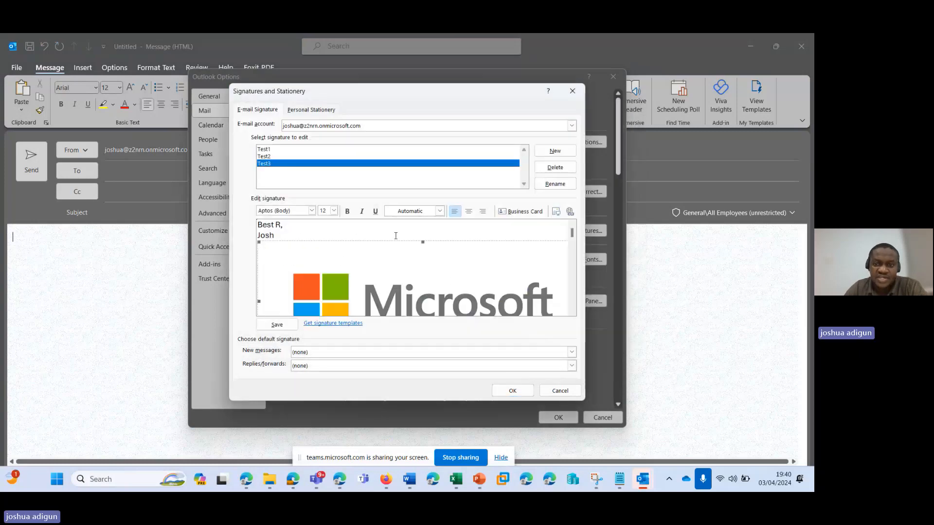
click(513, 391)
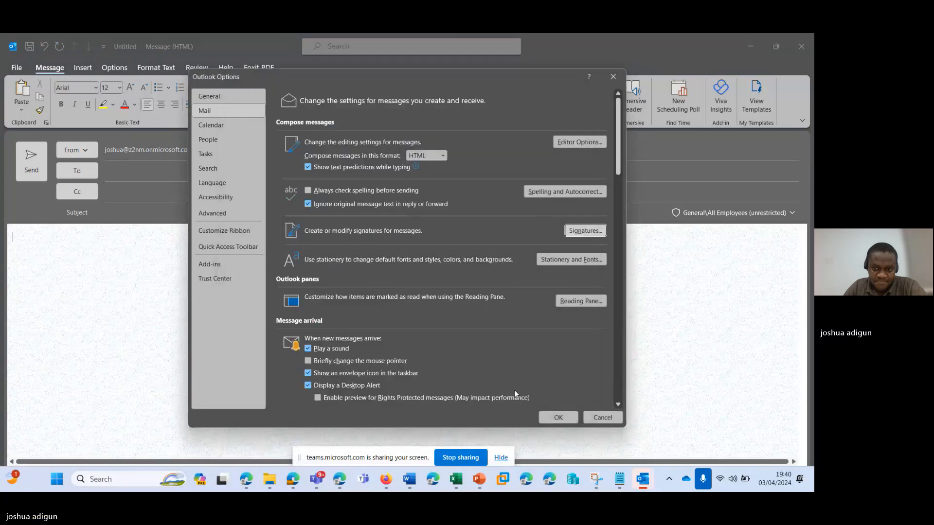
Step: Close the Outlook options and the Google sign-in prompt, insert the Test3 signature into the new message, and shrink its Microsoft logo
click(552, 416)
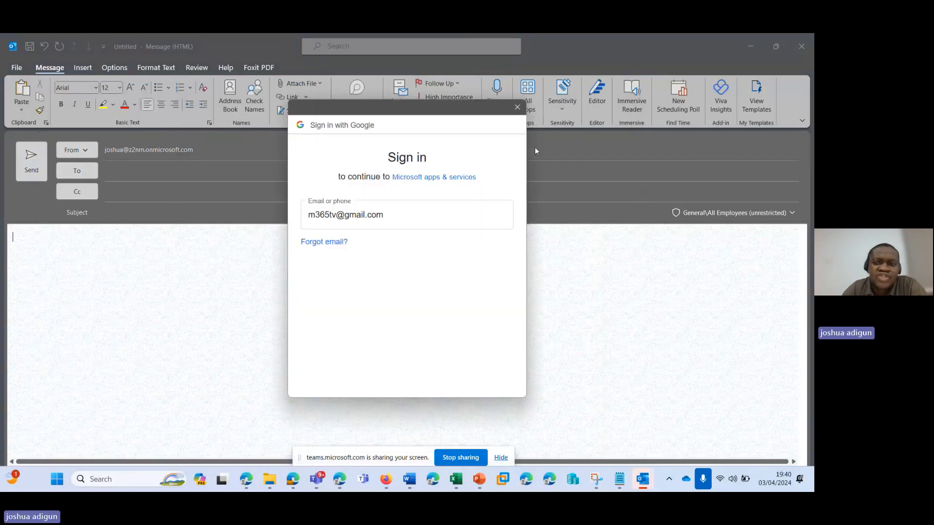
click(517, 107)
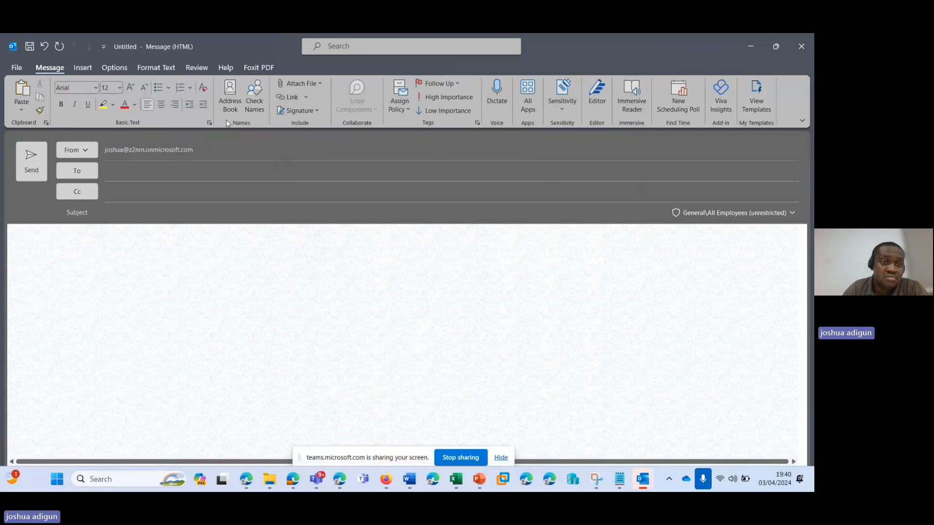
click(311, 107)
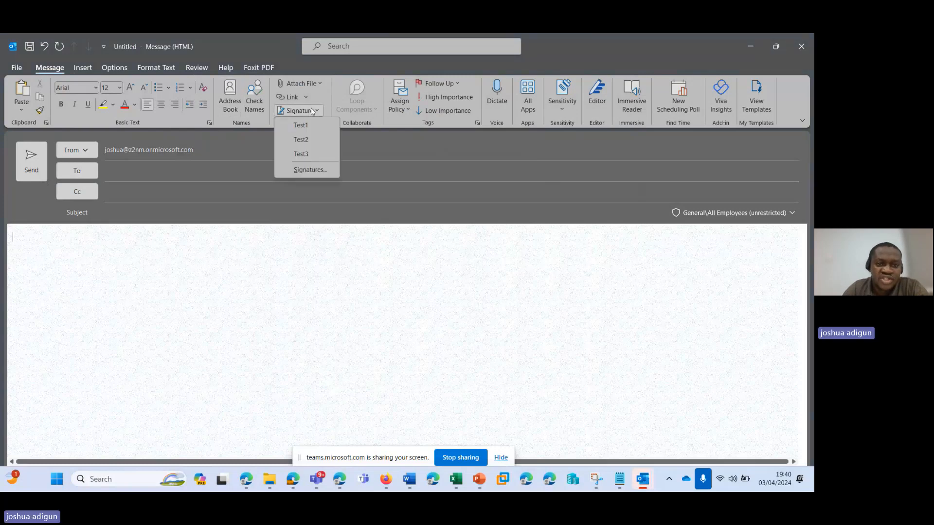
click(296, 154)
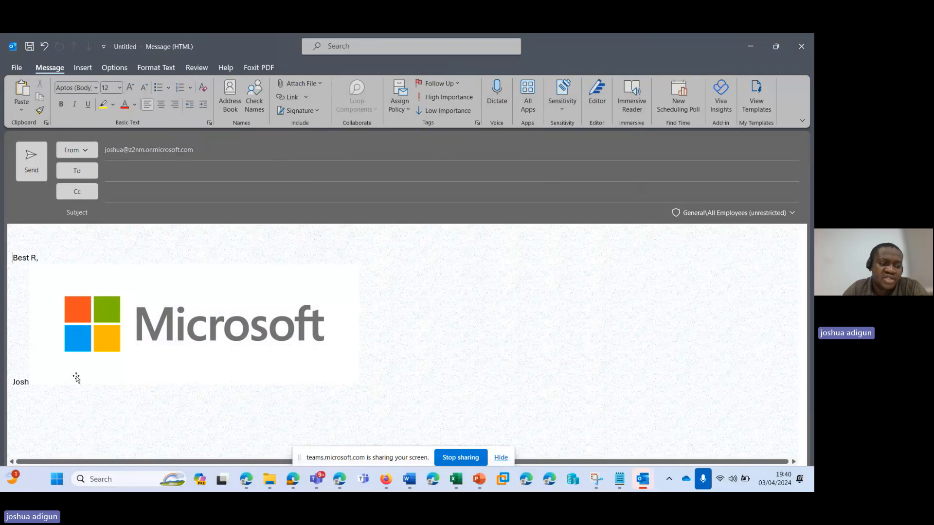
click(141, 351)
drag(361, 387, 54, 316)
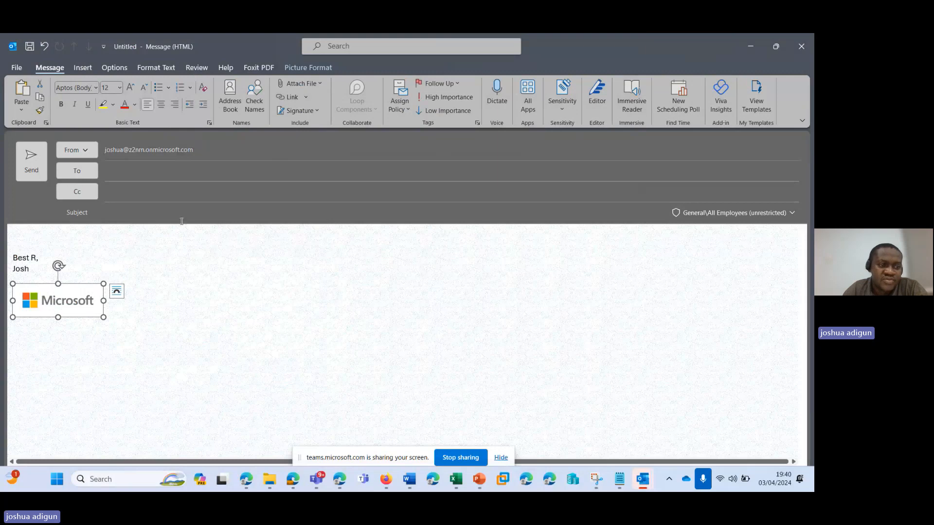
Step: Address the message to the third suggested contact and send it without a subject
click(139, 169)
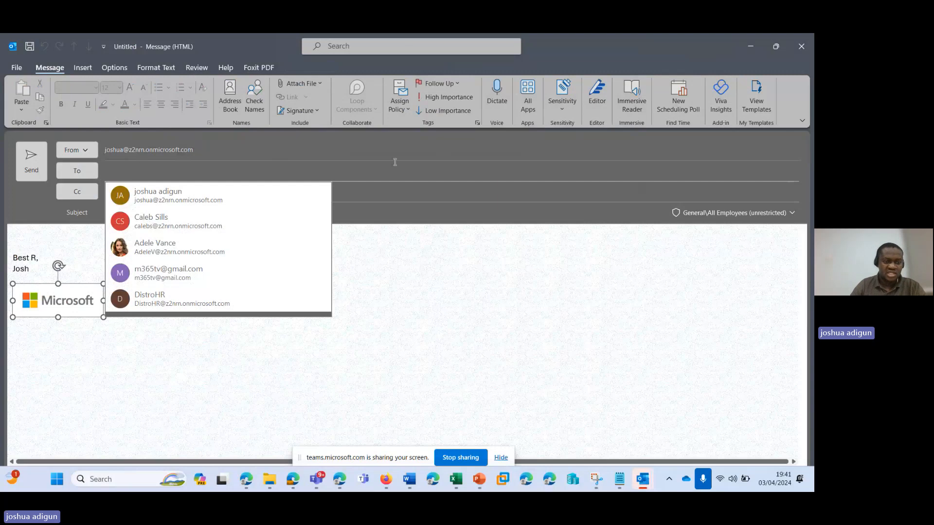
click(253, 246)
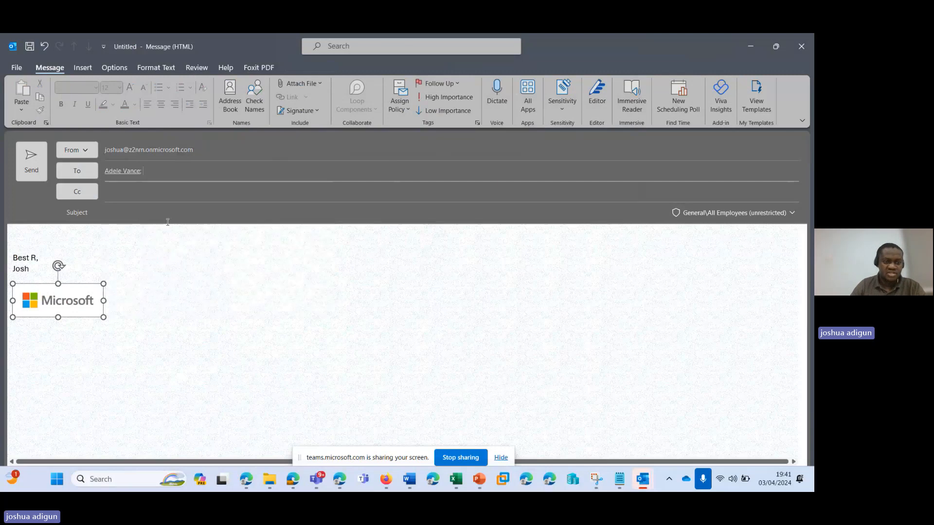
click(20, 159)
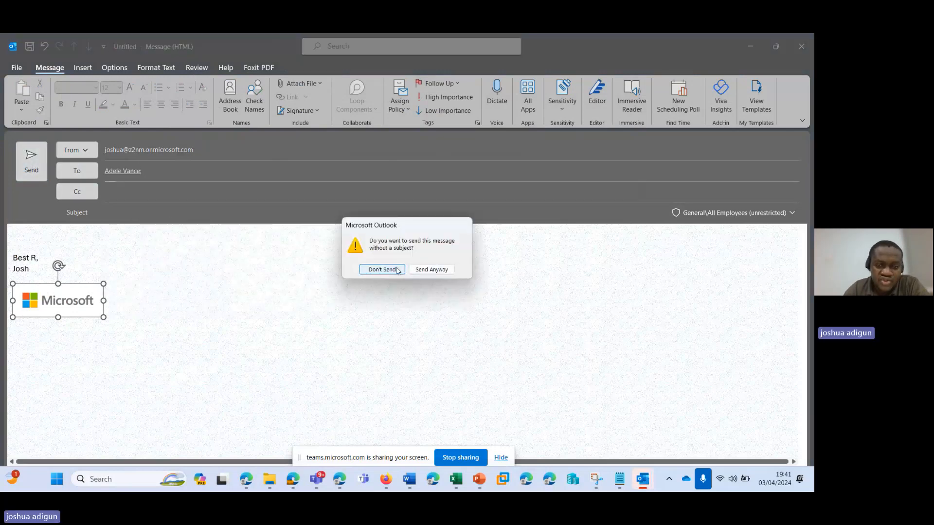
click(431, 270)
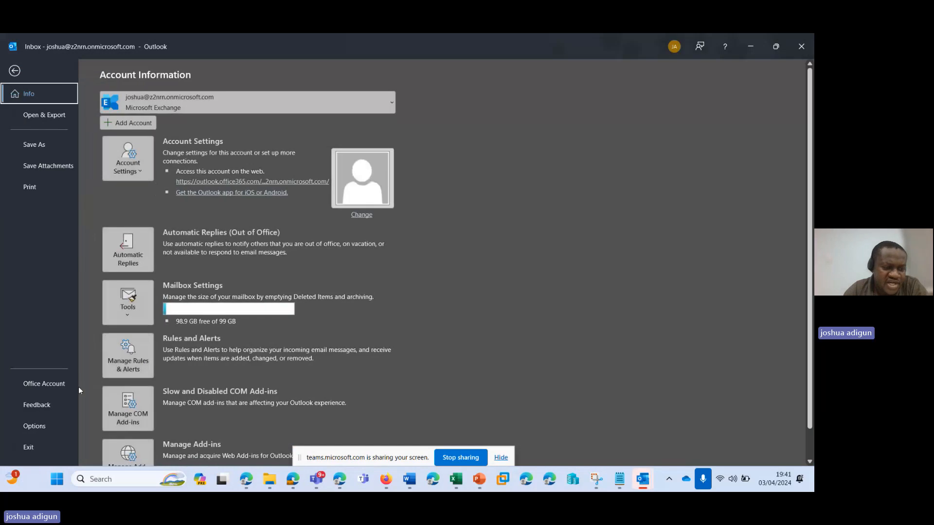
Step: Examine the Test3 signature's text and logo in the mail signature settings, leaving the settings without saving
click(35, 425)
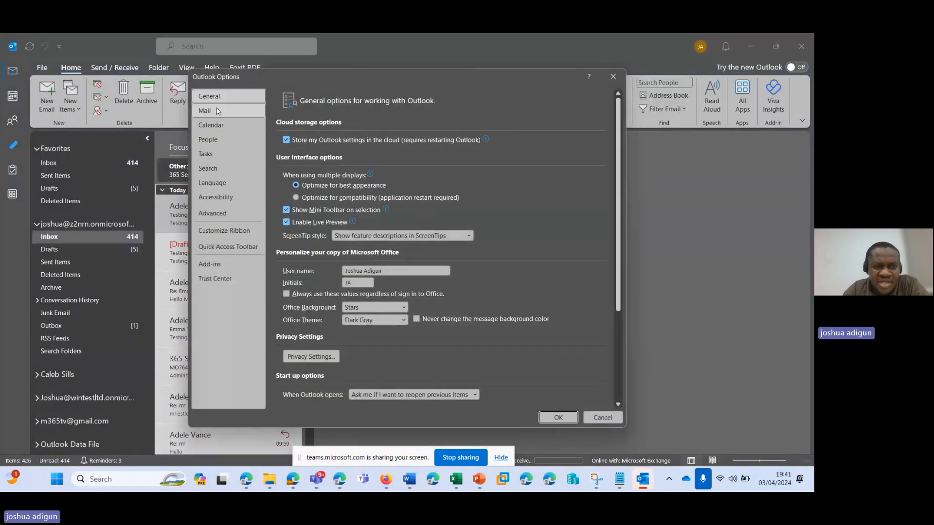
click(228, 111)
click(582, 231)
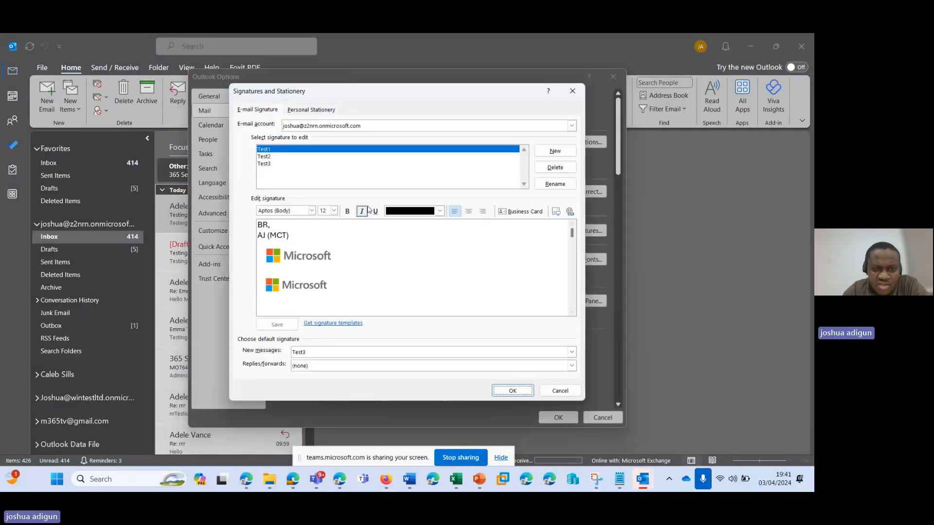
click(287, 164)
click(287, 258)
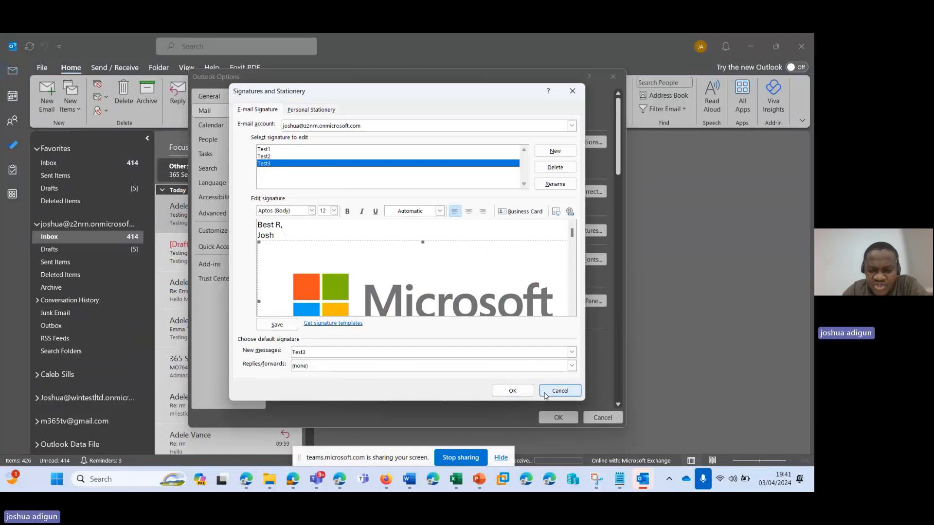
click(557, 390)
click(602, 418)
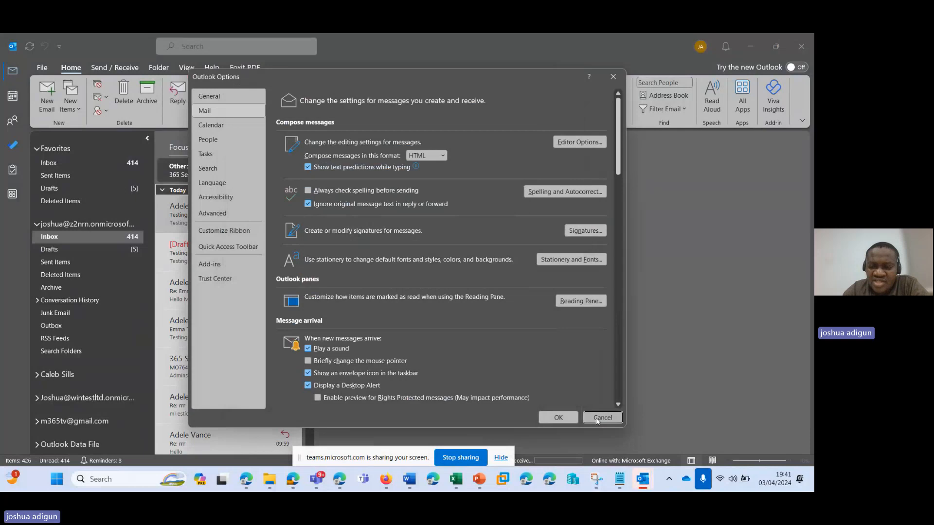
Step: Switch to the recipient's Outlook on the web mailbox to check the received email and the default signature options for new messages and replies/forwards
mouse_move(293, 476)
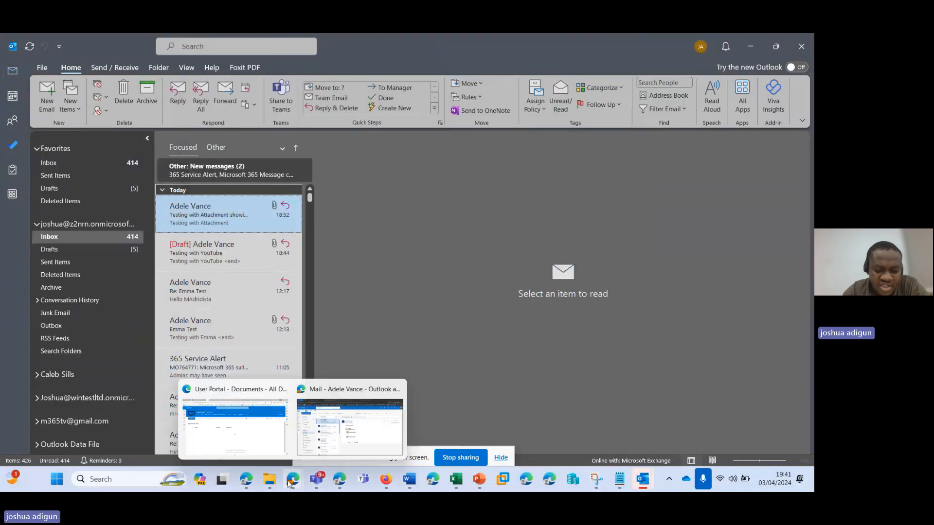
click(329, 433)
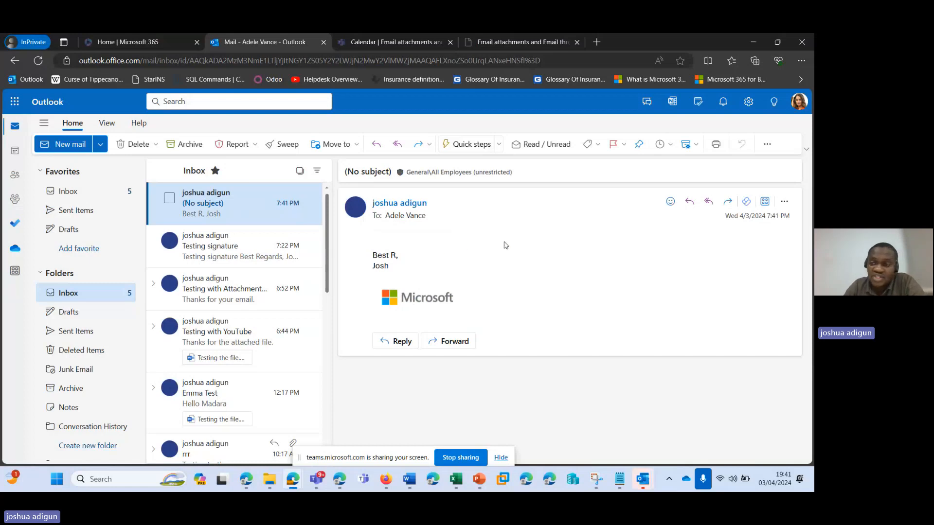
click(748, 104)
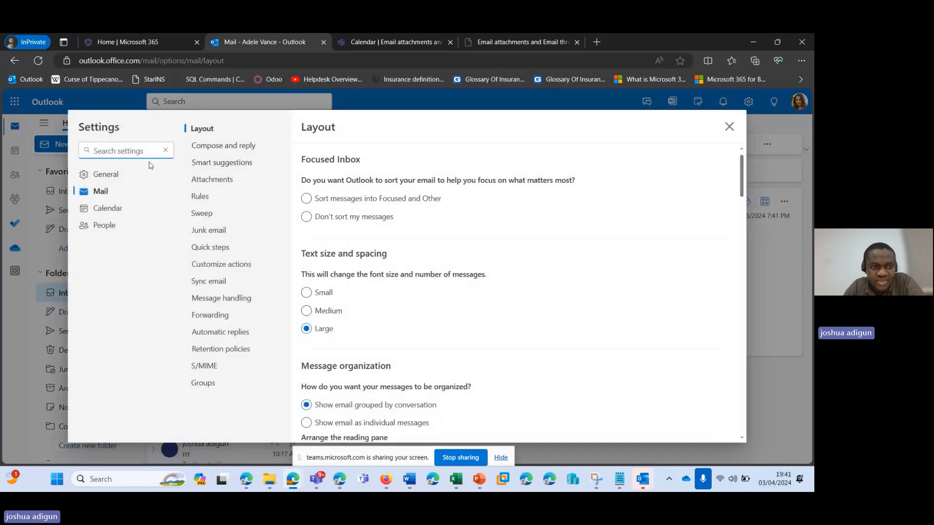
click(220, 149)
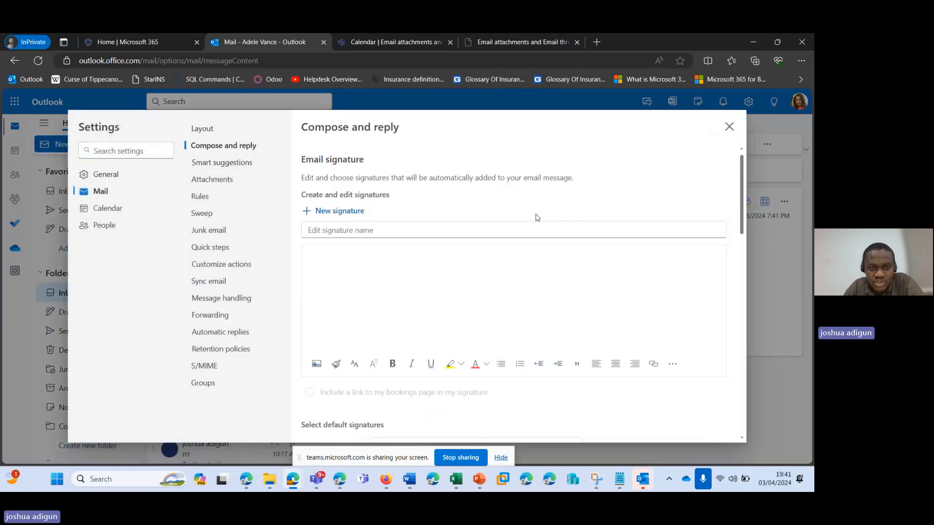
scroll(530, 214, down, 5)
scroll(517, 221, up, 3)
click(383, 228)
scroll(483, 214, down, 4)
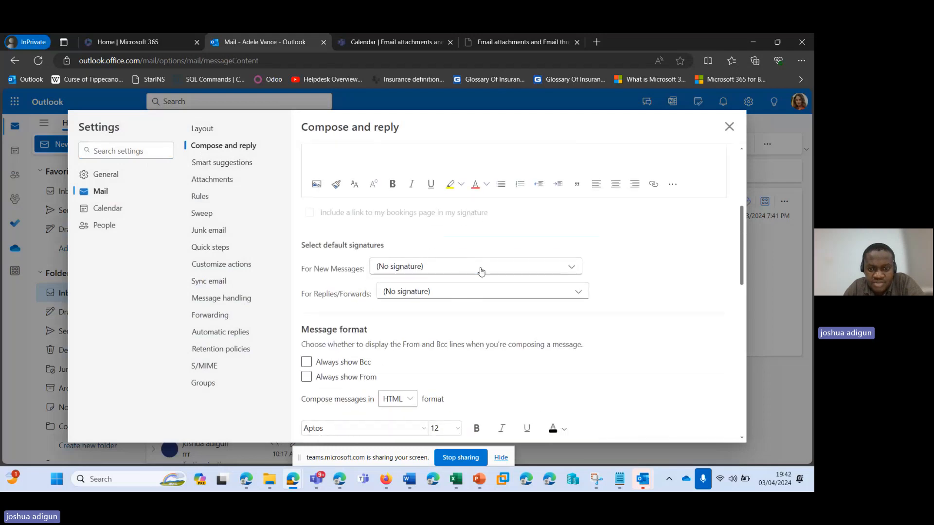
click(510, 267)
click(578, 297)
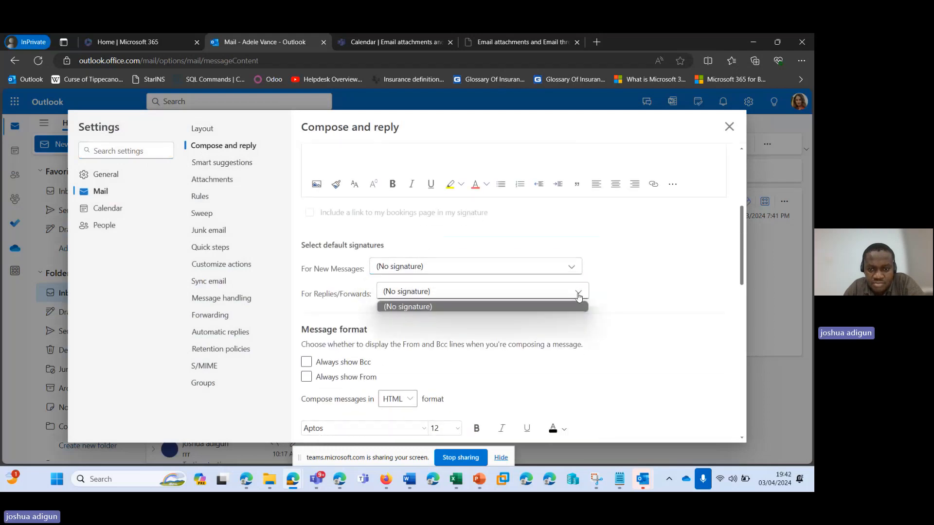
click(580, 304)
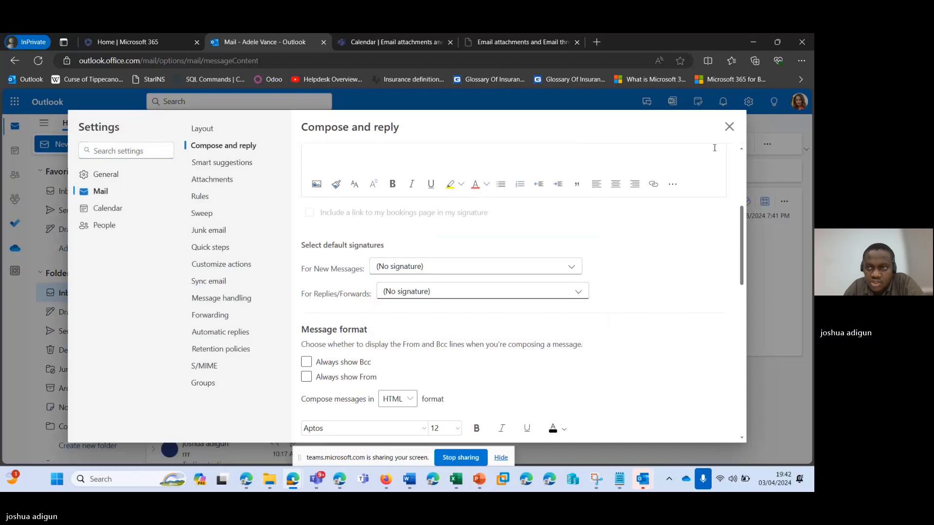
click(728, 128)
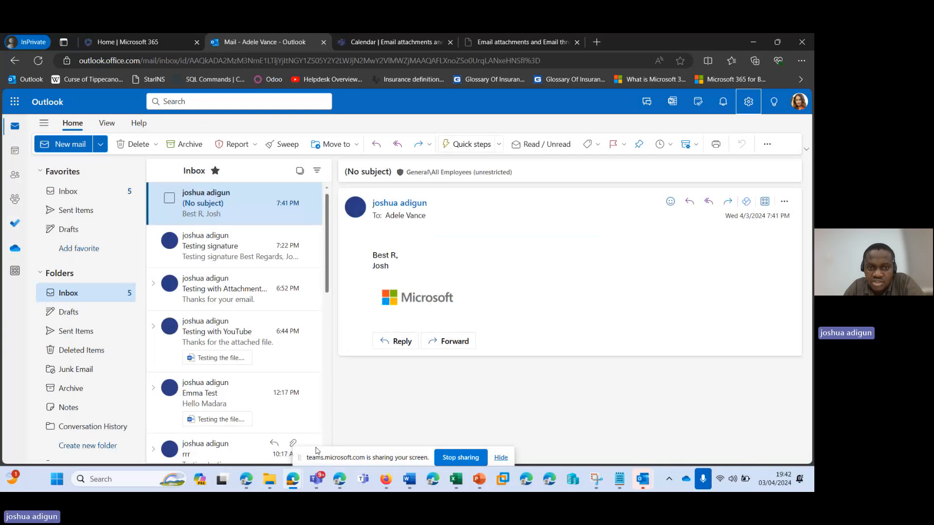
Step: Switch to the sender's Outlook on the web mailbox and examine its saved signatures and the default choices for new messages
click(250, 482)
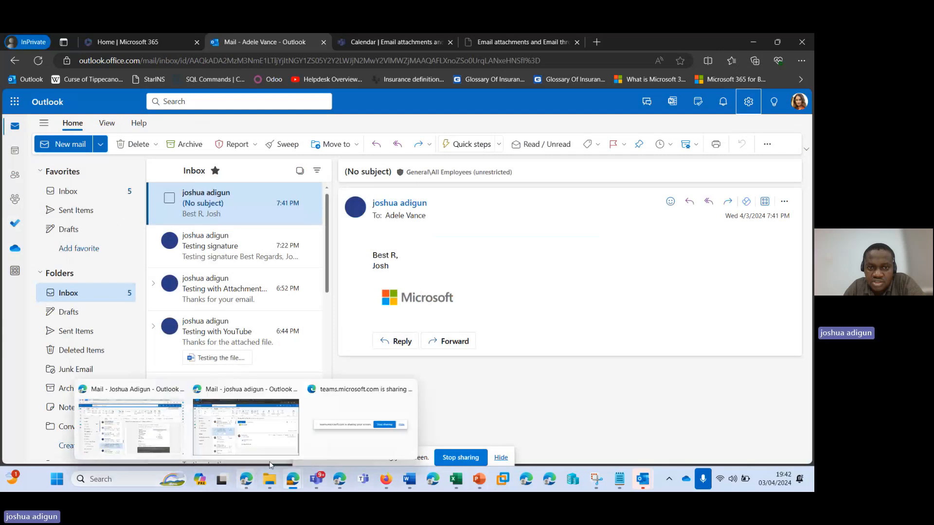
click(271, 434)
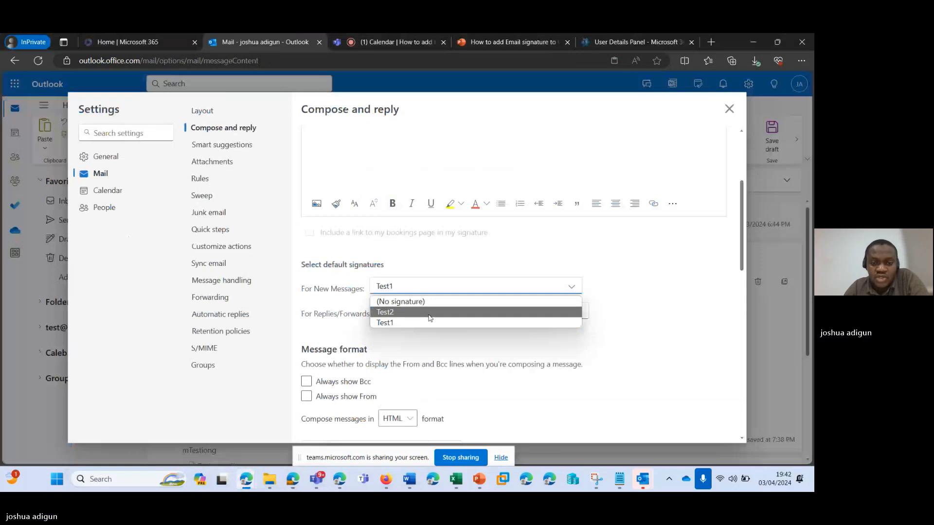
scroll(430, 318, up, 3)
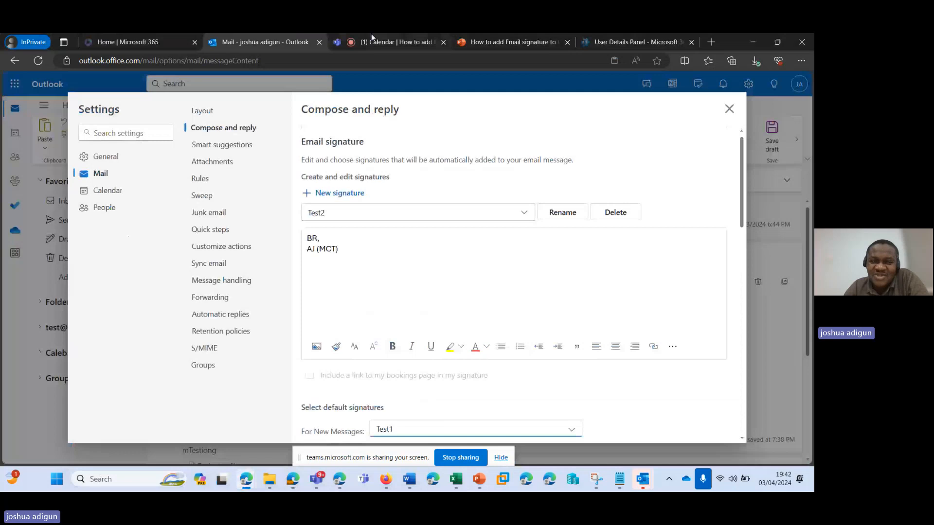
Step: Switch to the Teams meeting and stop sharing the screen
click(371, 34)
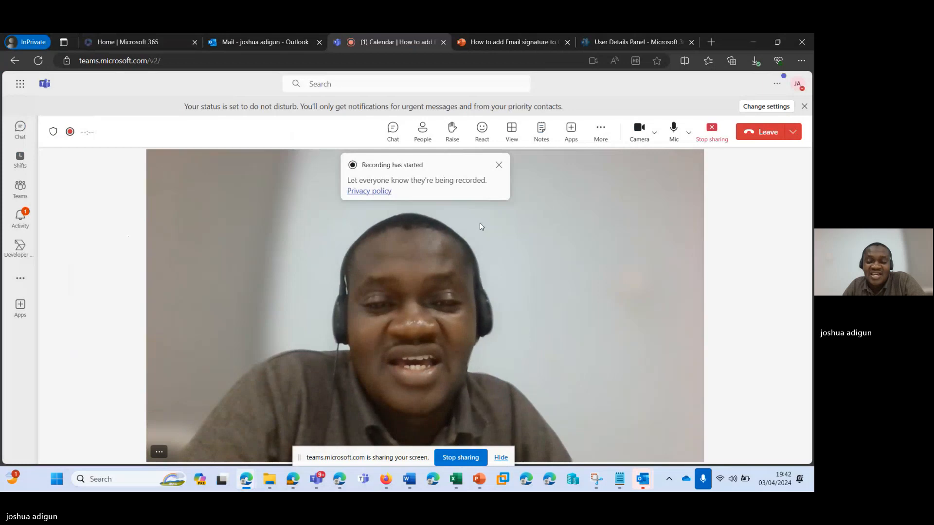
click(707, 140)
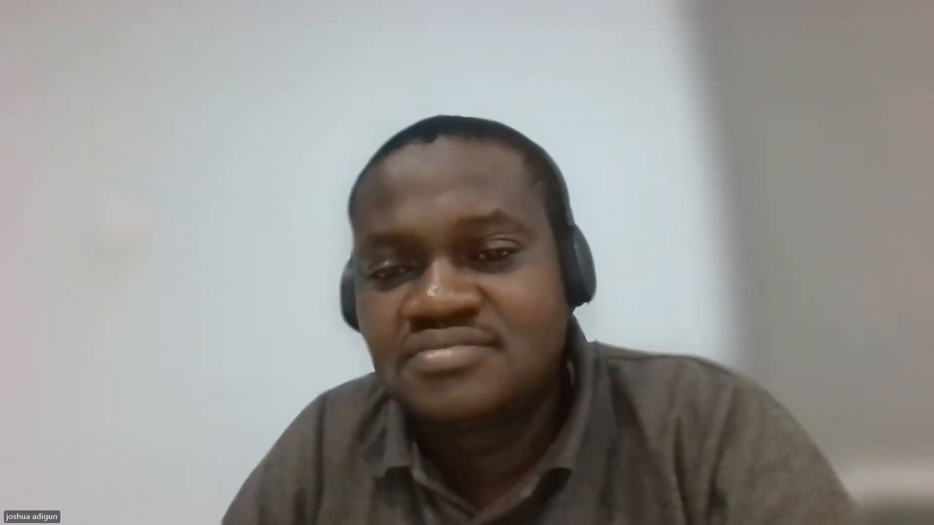